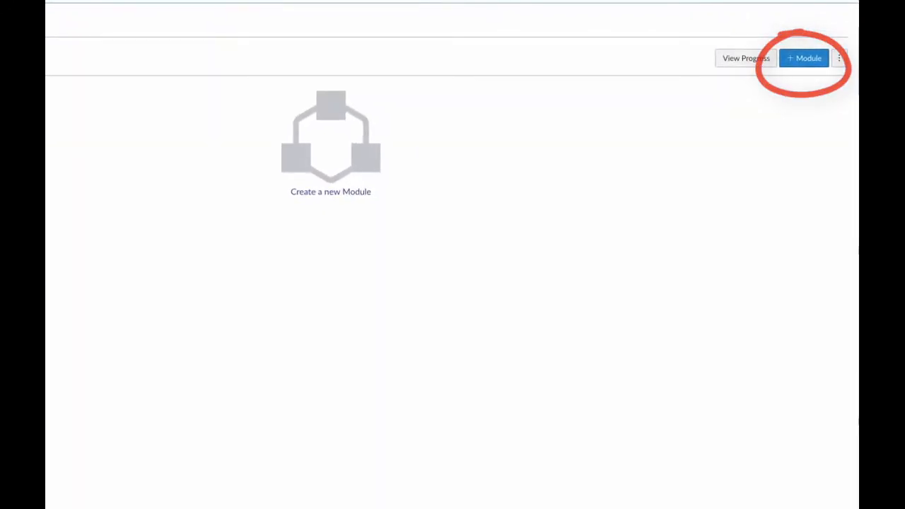
Create a new module named "7.2 Writing Information Unit".
click(804, 58)
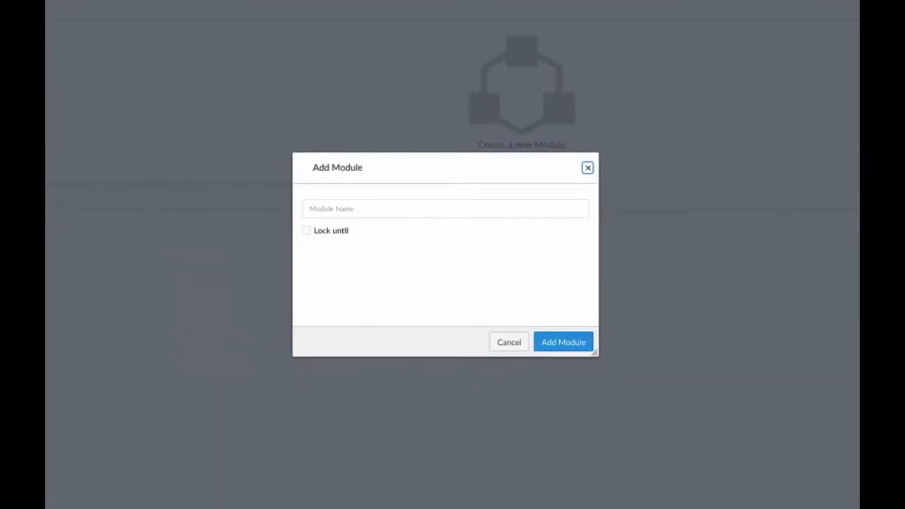
click(310, 209)
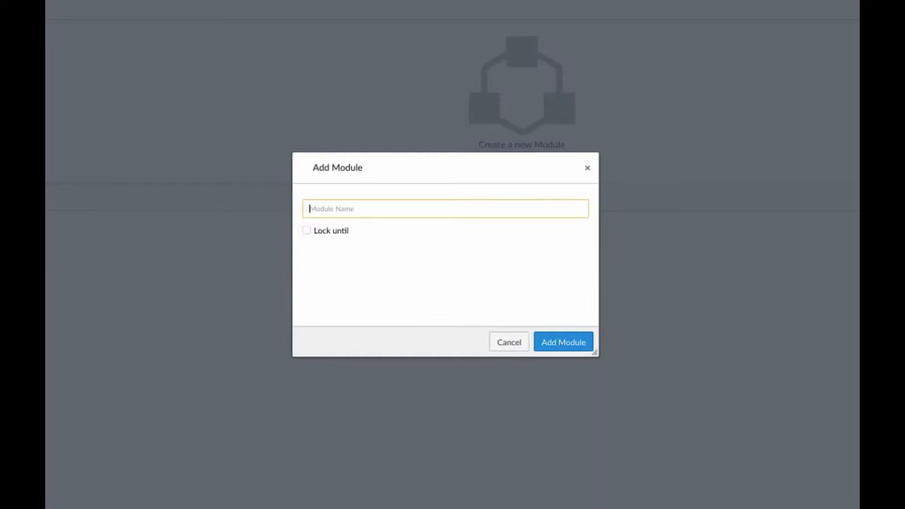
text(7.2 Writing Information Unit)
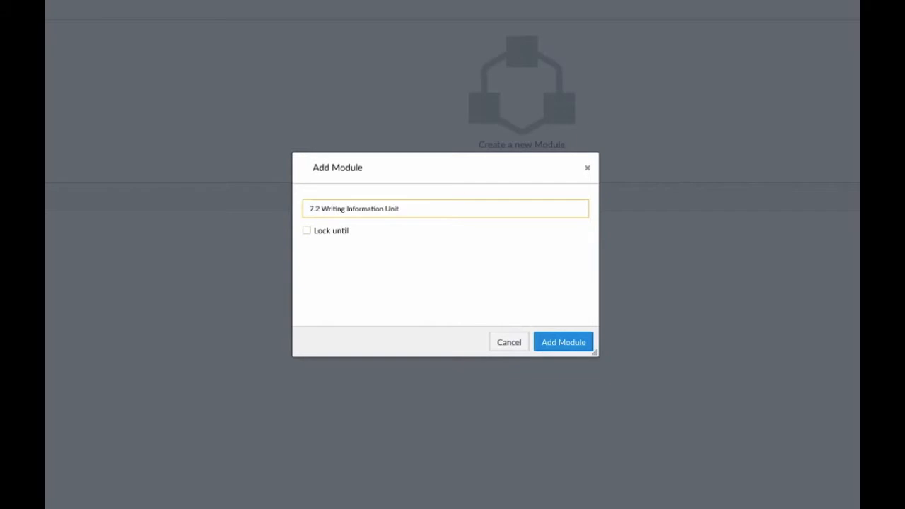
click(563, 342)
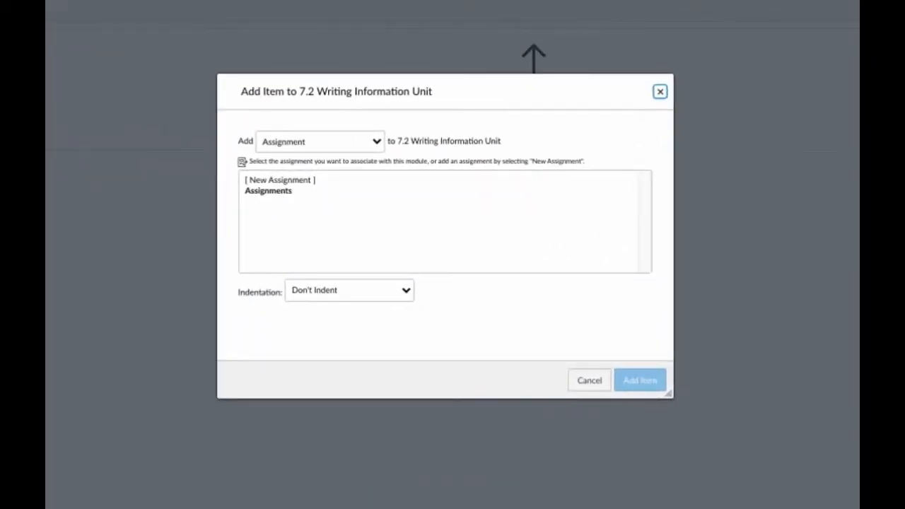
Add a new page named "Teacher Information" to the 7.2 Writing Information Unit module, without indentation.
click(320, 142)
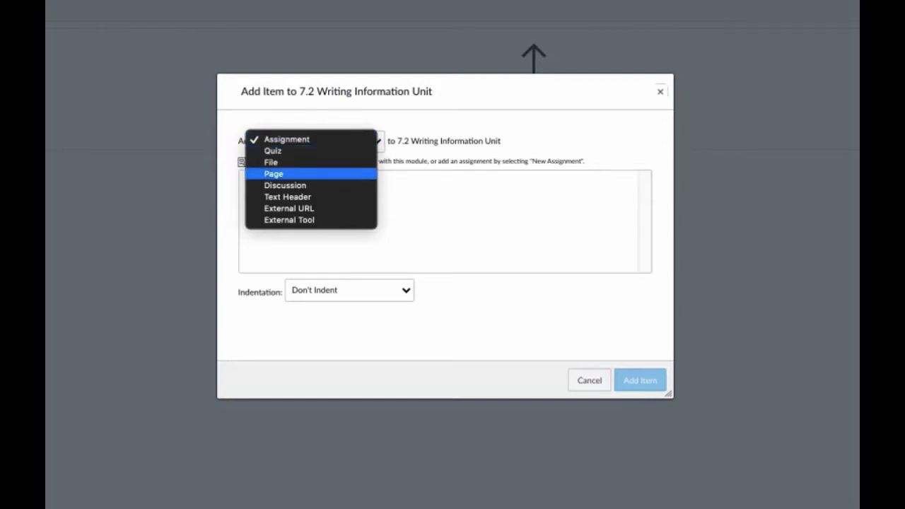
key(Return)
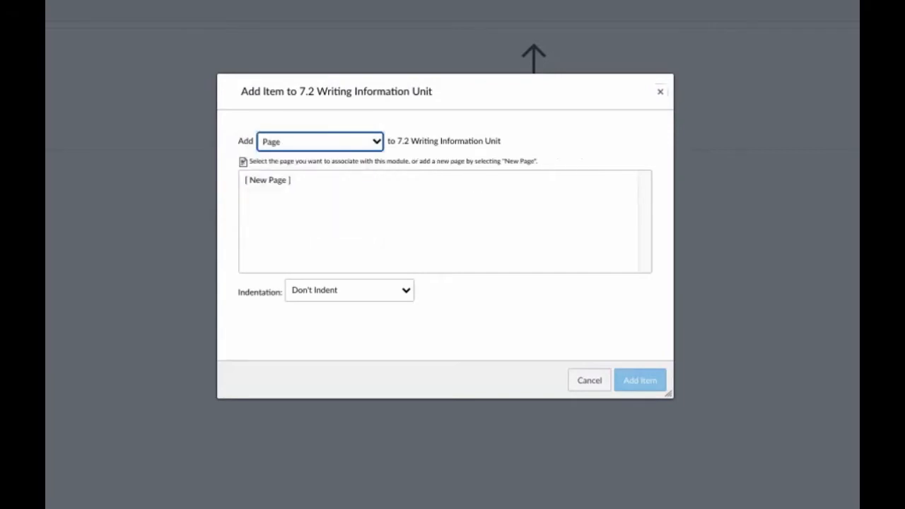
click(268, 180)
click(350, 294)
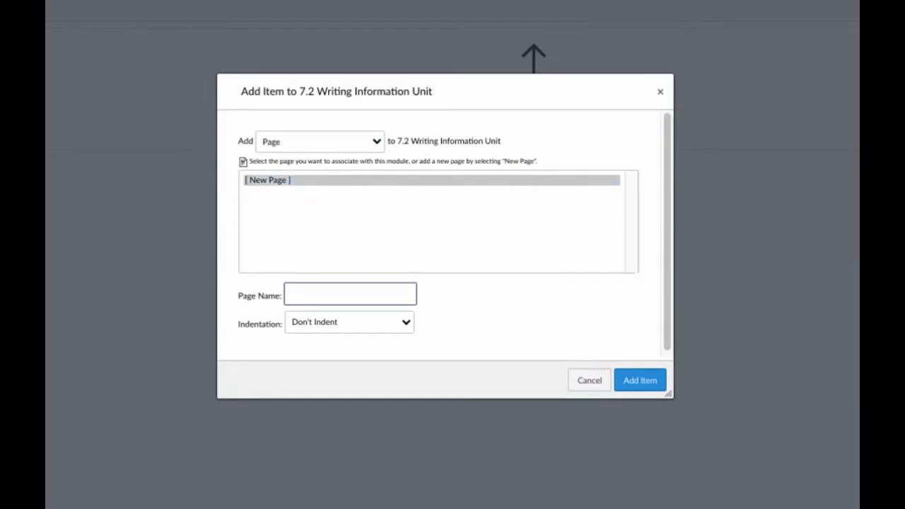
text(Teacher Information)
click(349, 322)
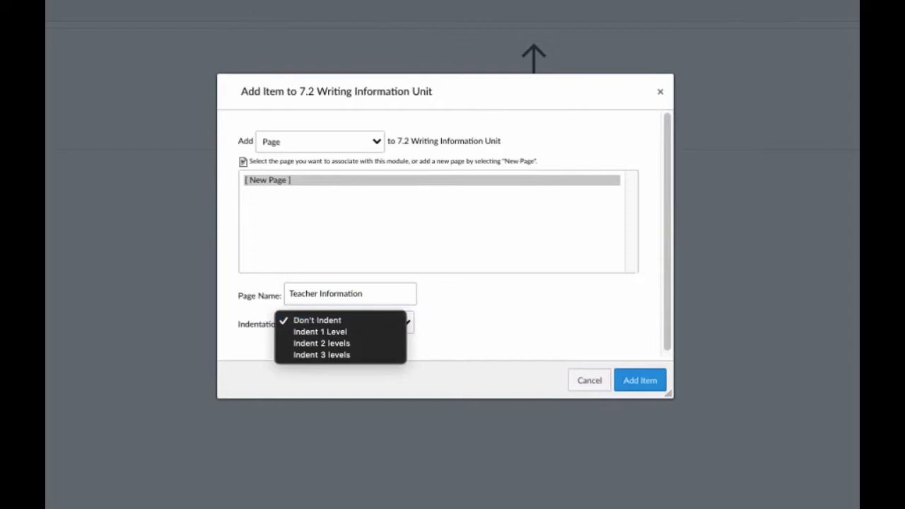
key(Escape)
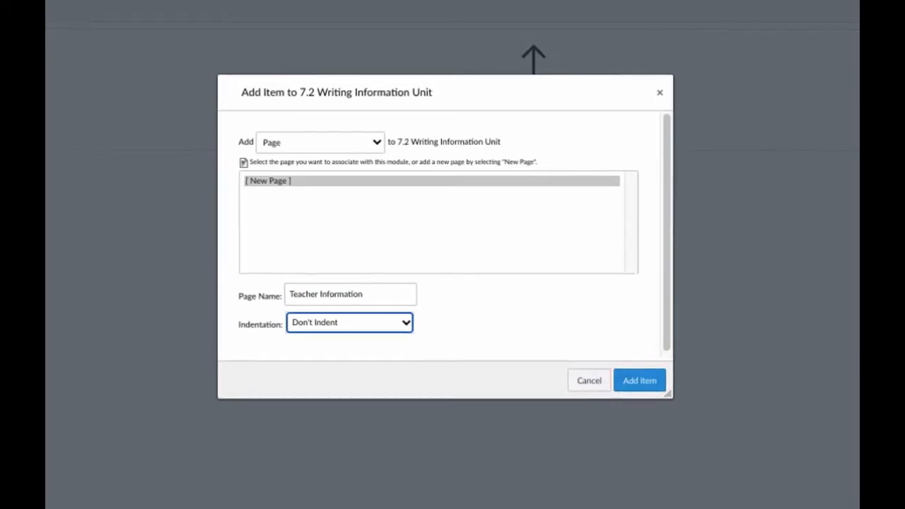
click(639, 380)
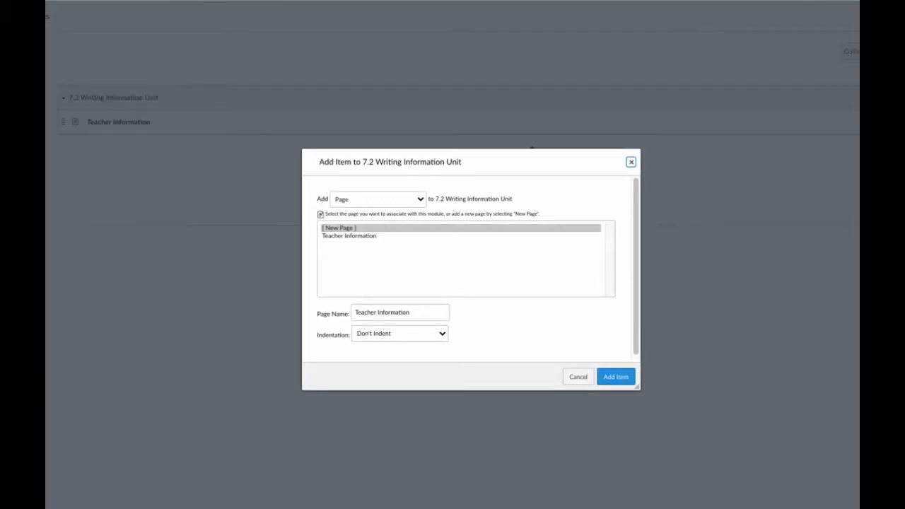
Add a new page named "Unit Overview" to the 7.2 Writing Information Unit module and move it above Teacher Information.
click(339, 227)
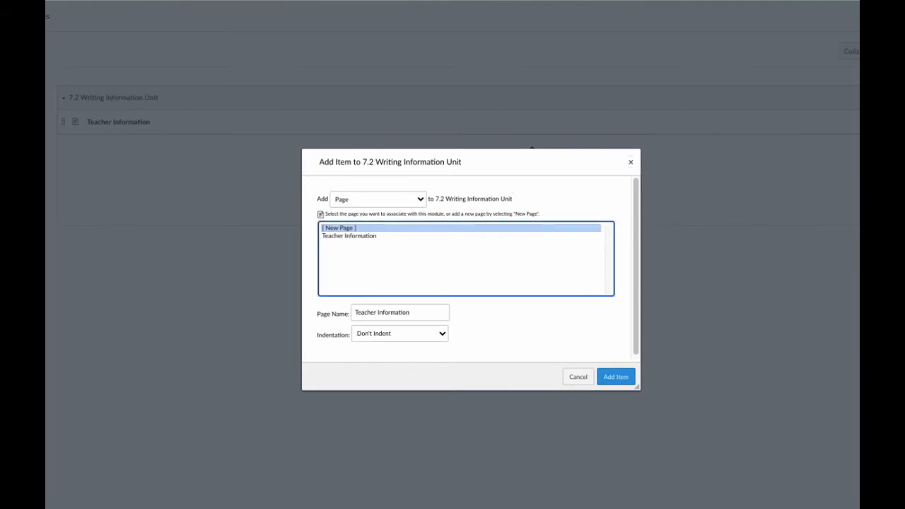
click(381, 312)
key(super+a)
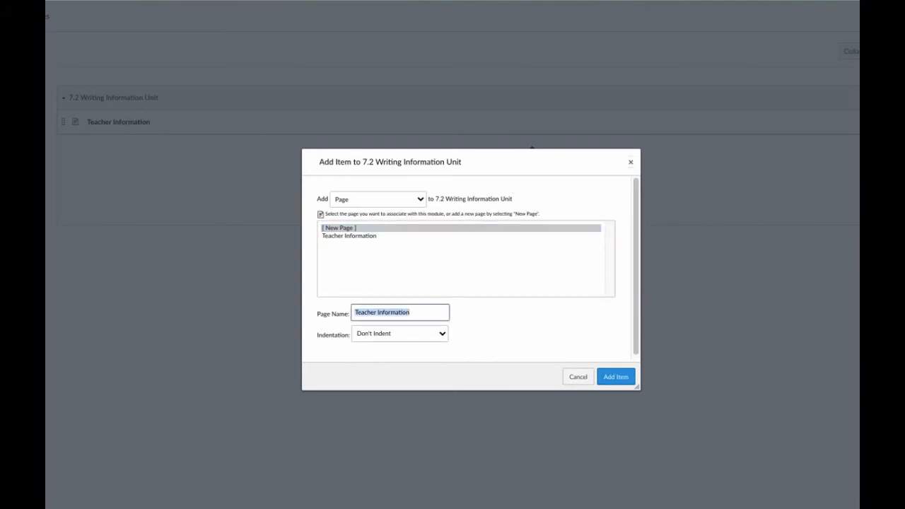
text(Un)
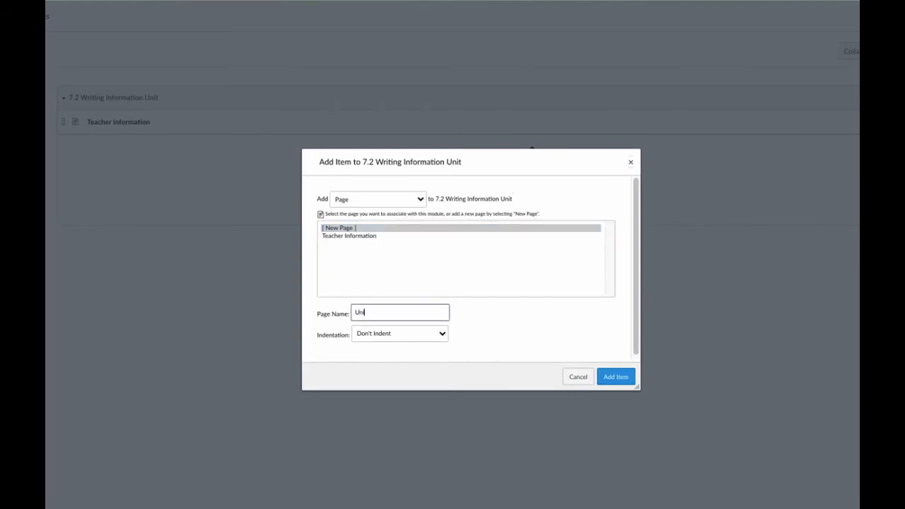
text(it Overview)
key(Return)
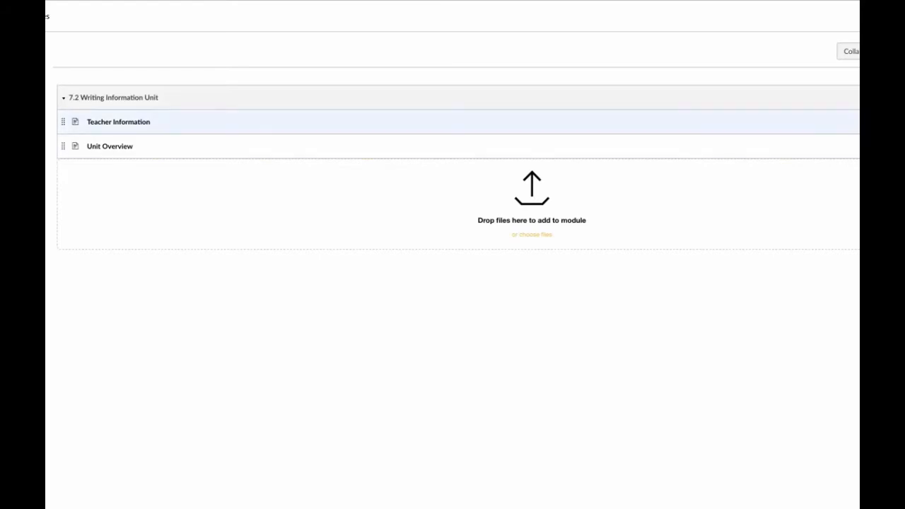
drag(63, 145, 63, 120)
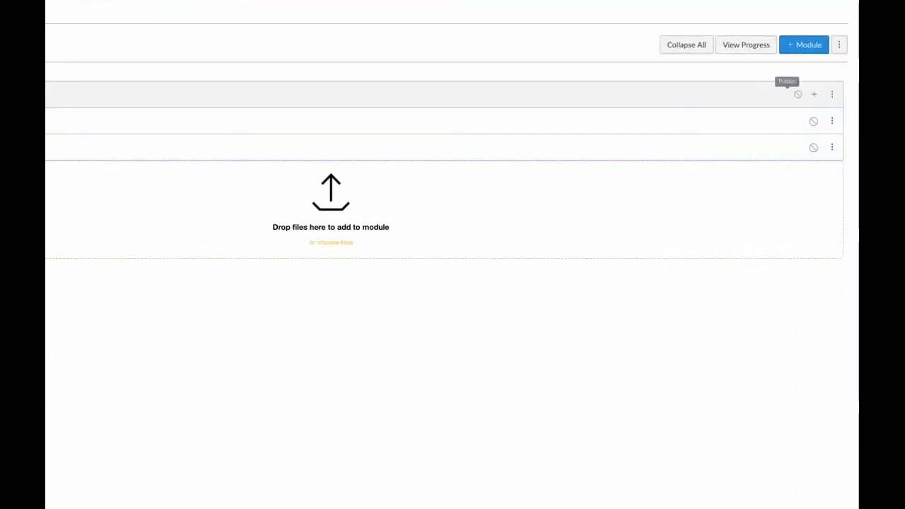
Publish the first page in the 7.2 Writing Information Unit module, and publish the whole module.
click(813, 122)
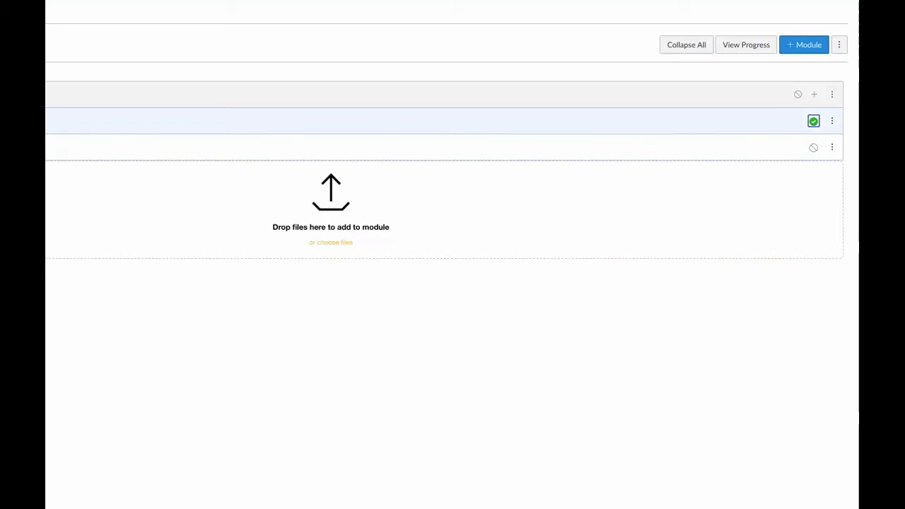
click(797, 94)
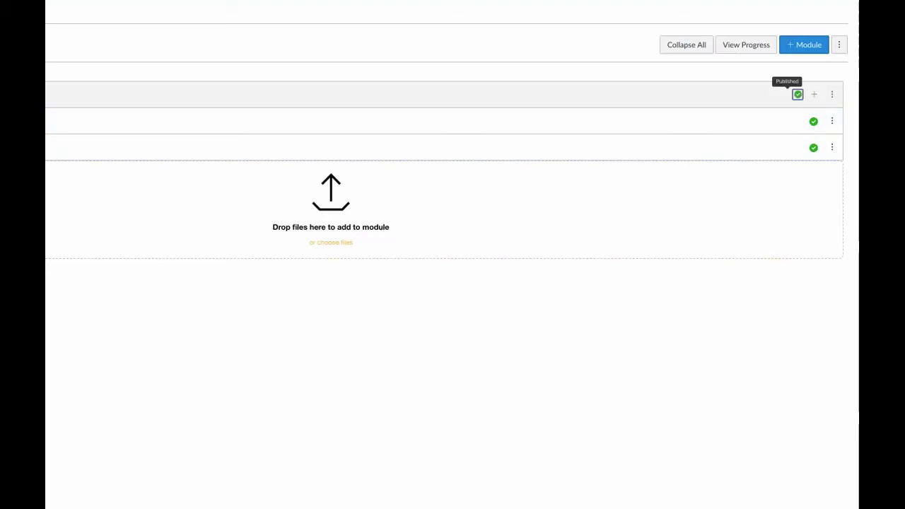
Unpublish the two pages of the 7.2 Writing Information Unit module individually, and the module itself.
click(813, 121)
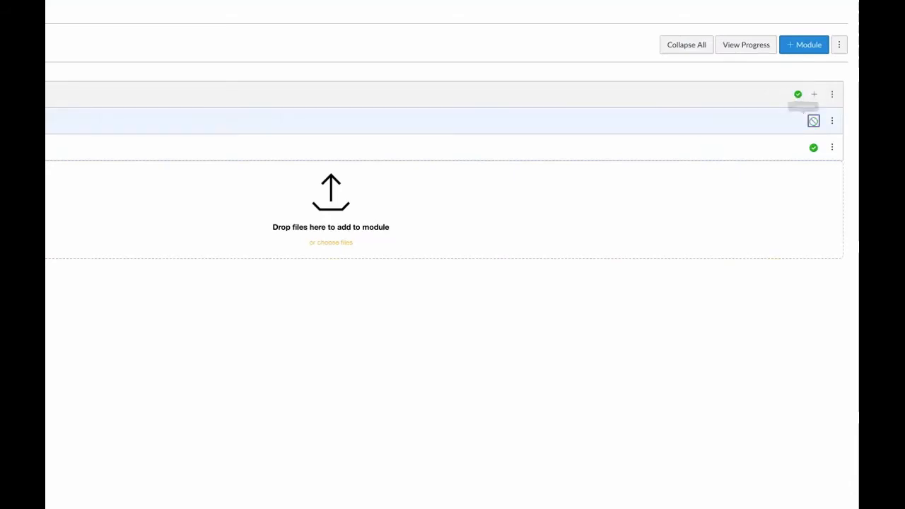
click(812, 147)
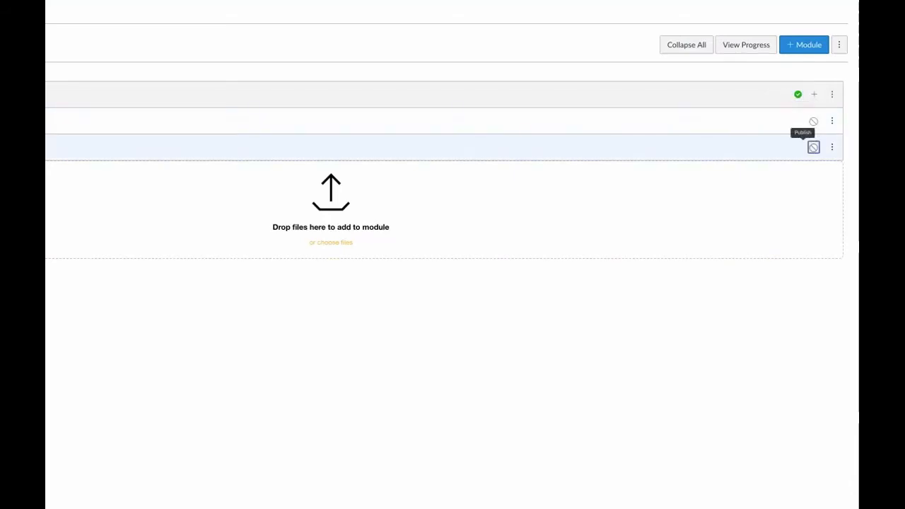
click(797, 94)
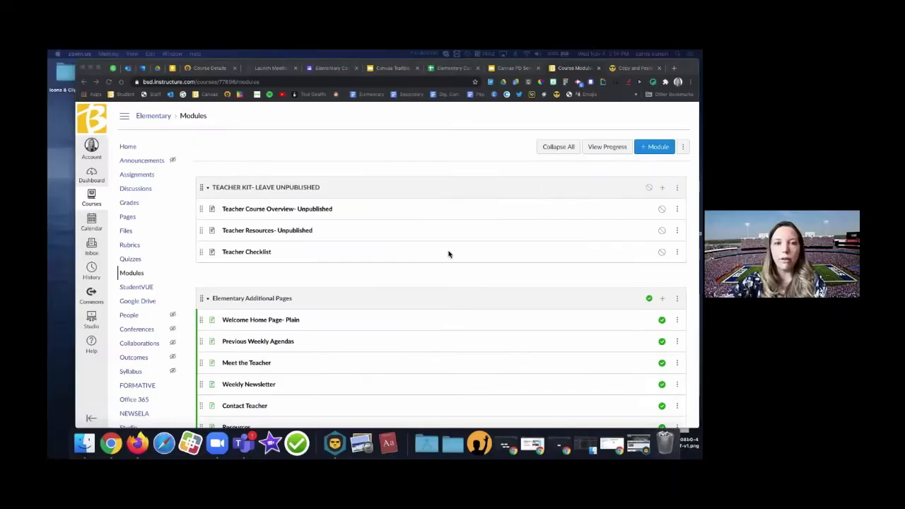
Examine how the Elementary course's Writing-5th Grade module is organized with text headers, indented items and unpublished teacher pages.
scroll(480, 142, down, 2)
scroll(448, 253, down, 3)
scroll(448, 254, up, 2)
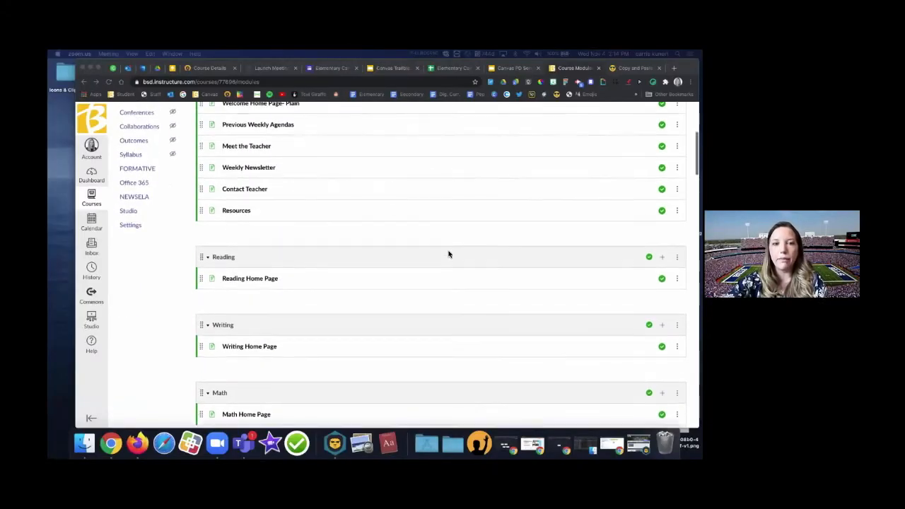
scroll(448, 253, down, 5)
scroll(448, 254, down, 5)
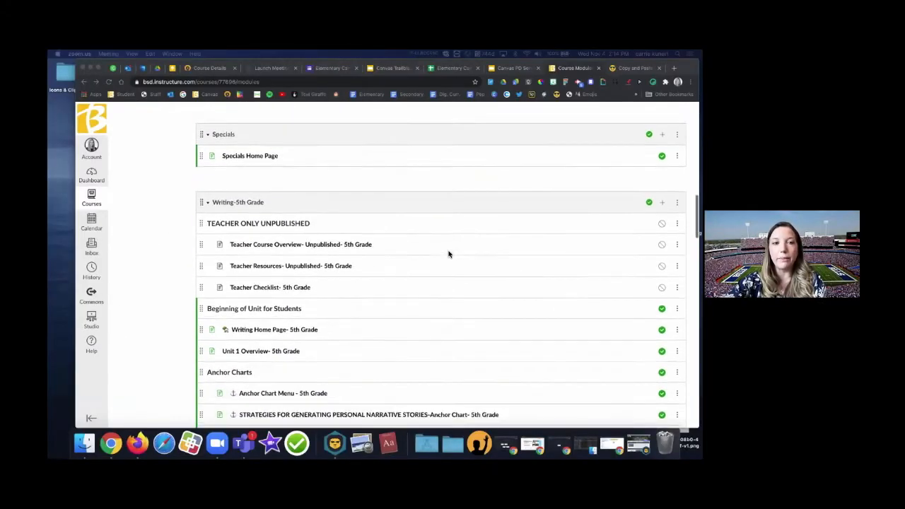
scroll(449, 254, down, 1)
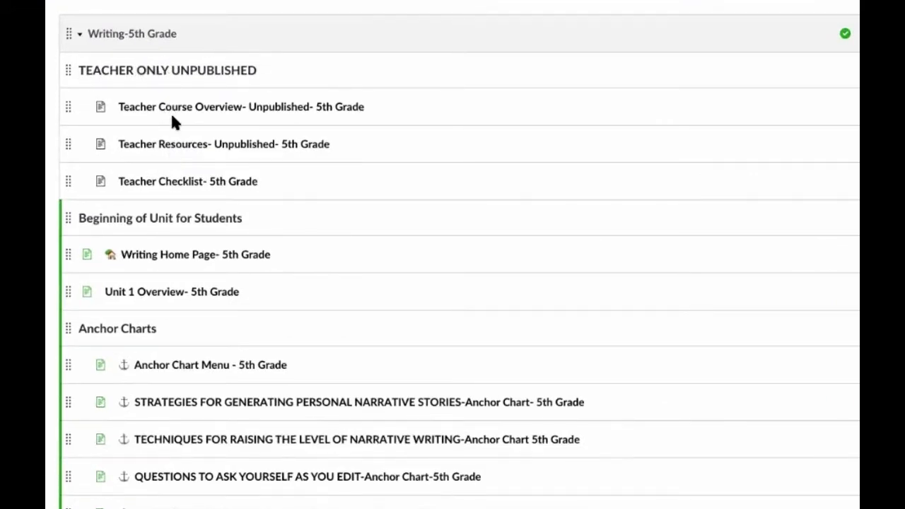
scroll(209, 114, up, 1)
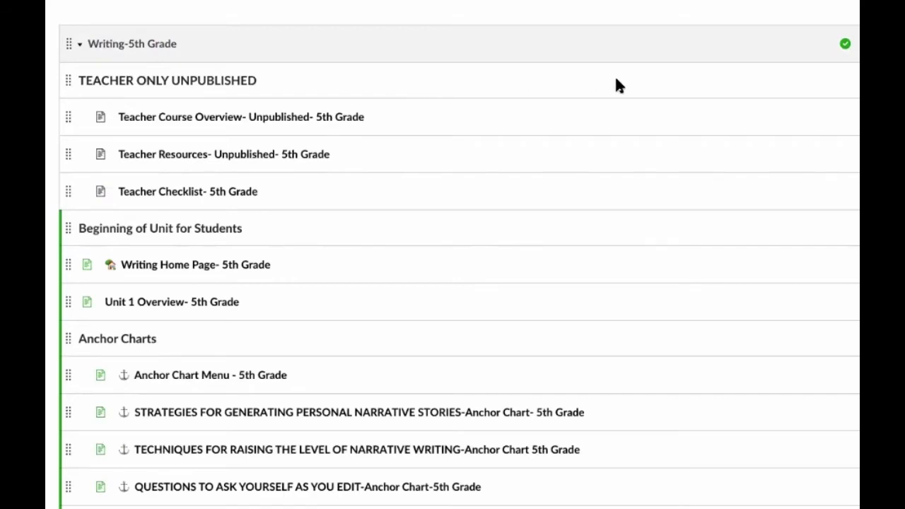
scroll(336, 104, down, 15)
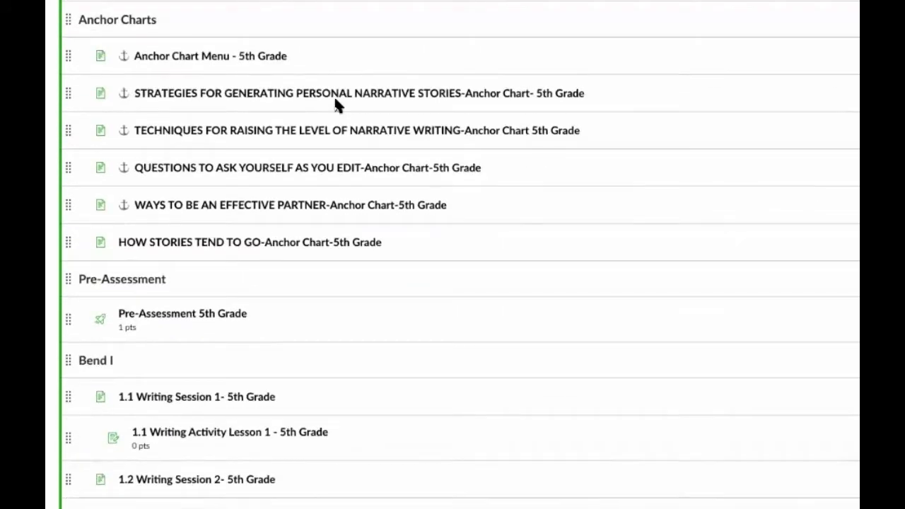
scroll(336, 105, down, 15)
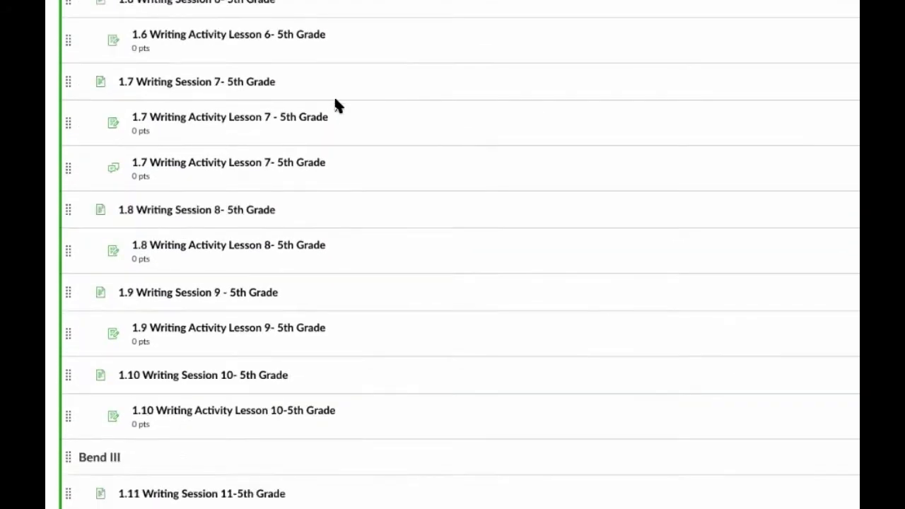
scroll(336, 104, down, 5)
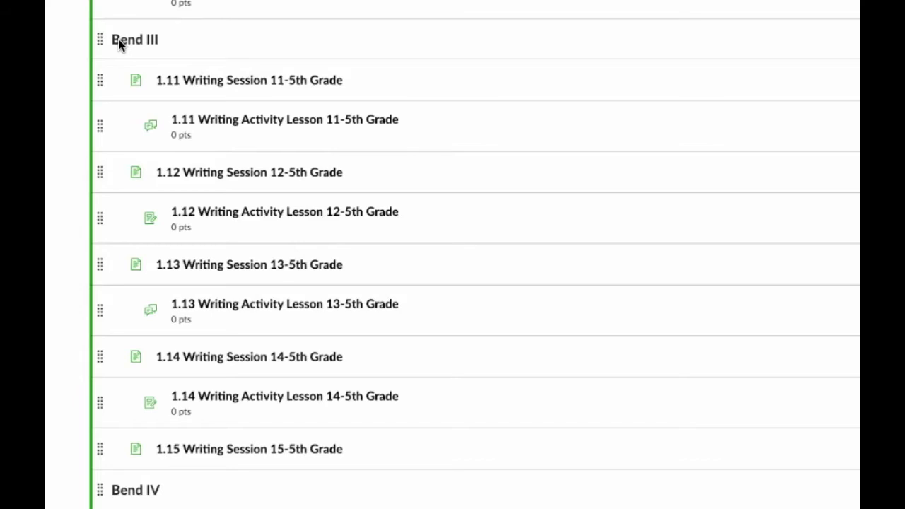
scroll(303, 61, up, 10)
scroll(302, 61, up, 10)
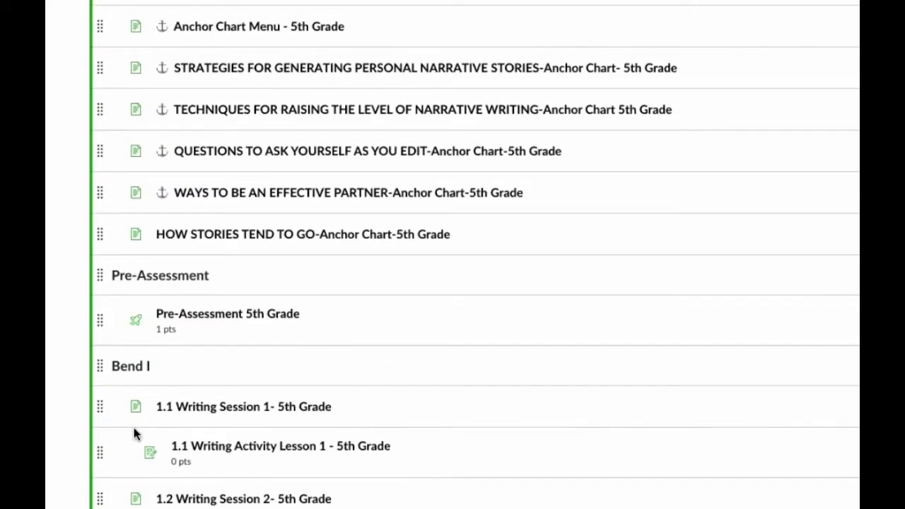
scroll(166, 368, up, 5)
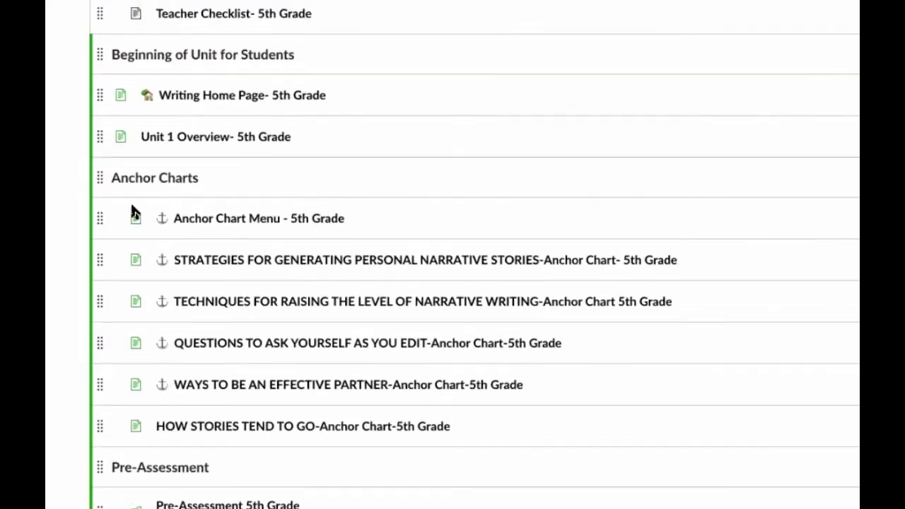
scroll(209, 177, up, 2)
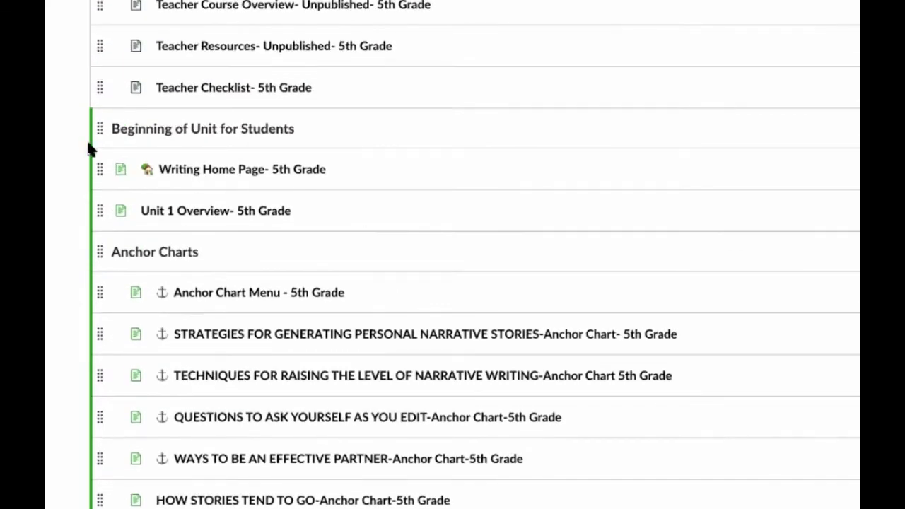
scroll(275, 142, up, 2)
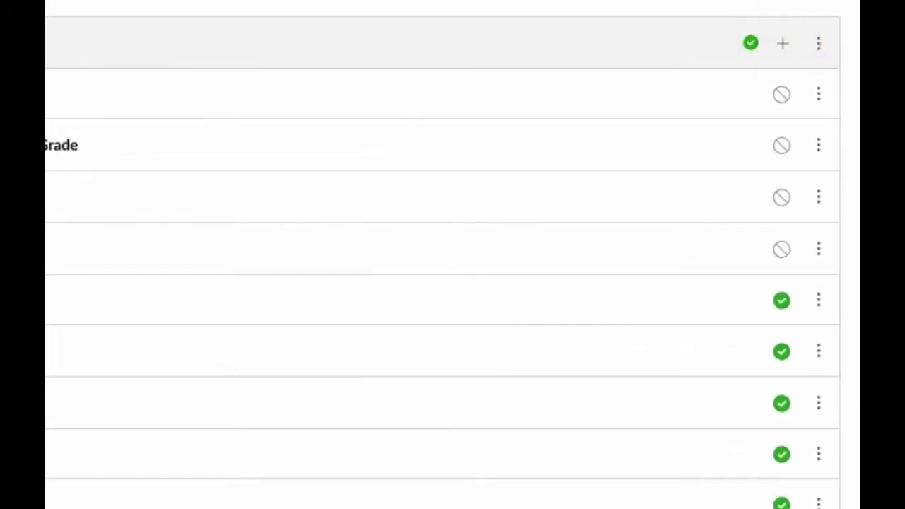
Add a text header named "TEST" to the Writing-5th Grade module without indentation.
click(782, 43)
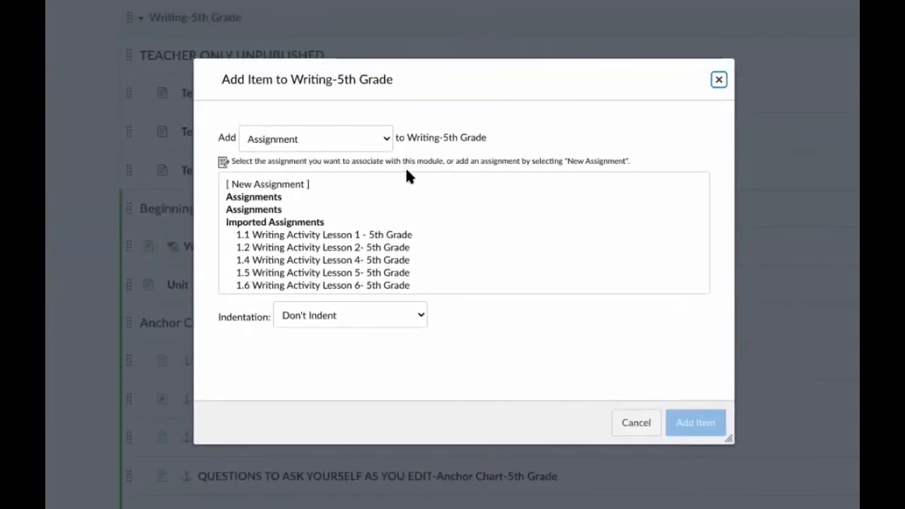
click(384, 139)
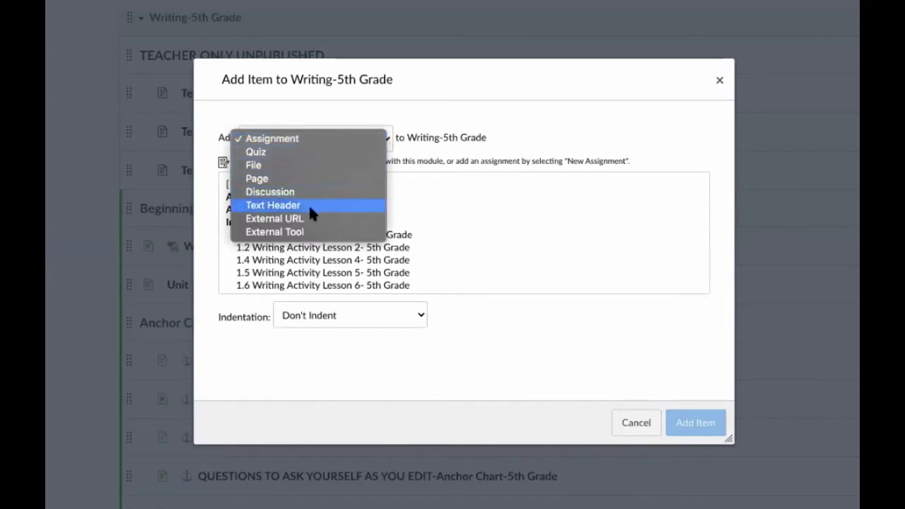
click(286, 206)
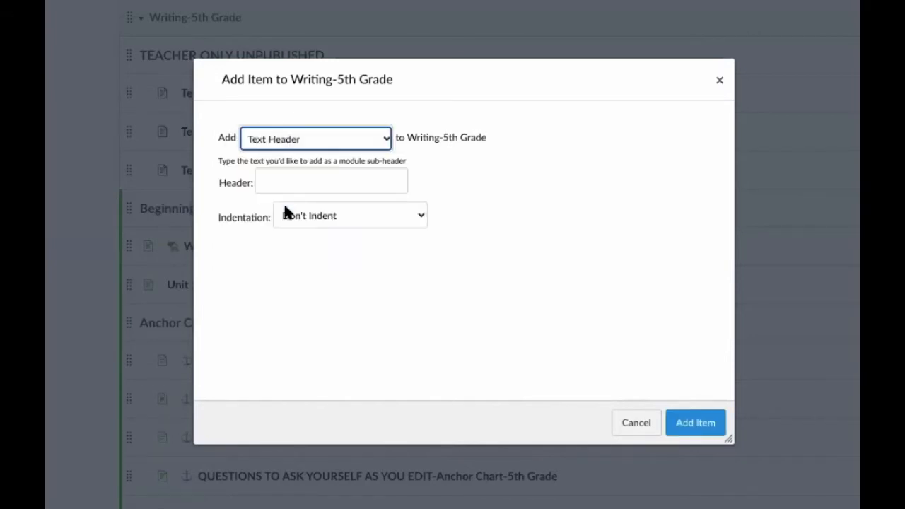
click(284, 186)
text(T)
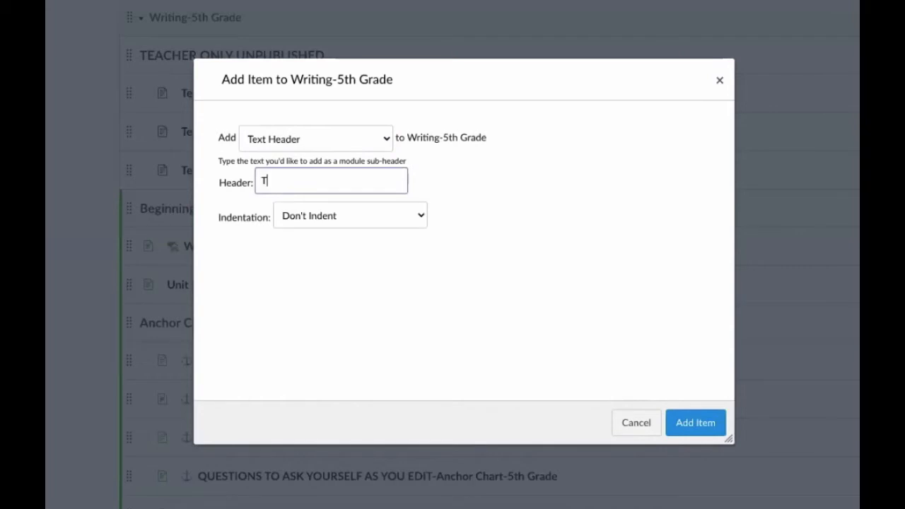
text(EST)
click(690, 427)
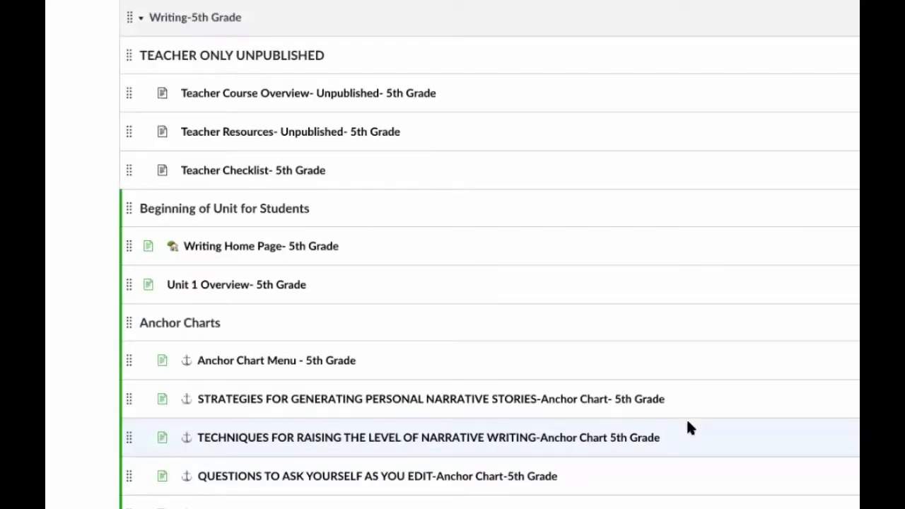
Move the TEST header between 1.20 Writing Session 20 and 1.20 Writing Activity Lesson 20 in the Writing-5th Grade module.
scroll(690, 427, down, 15)
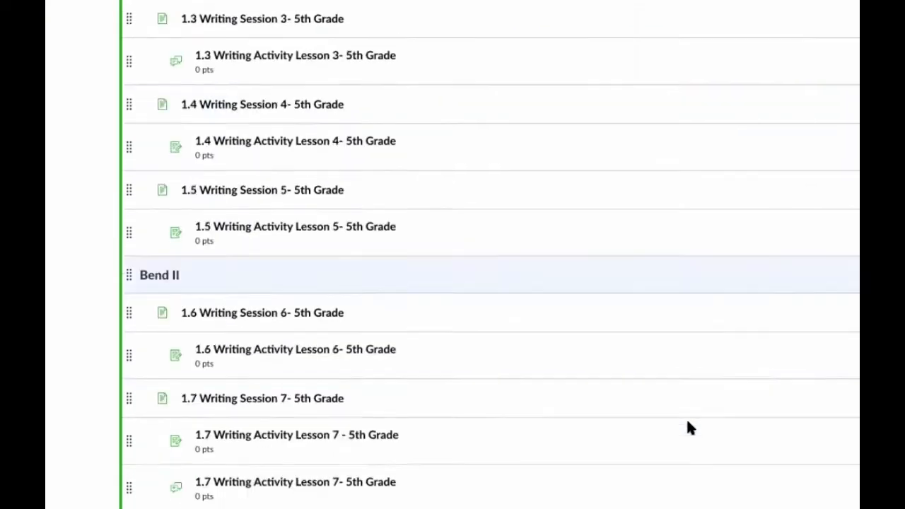
scroll(690, 427, down, 4)
scroll(687, 424, down, 9)
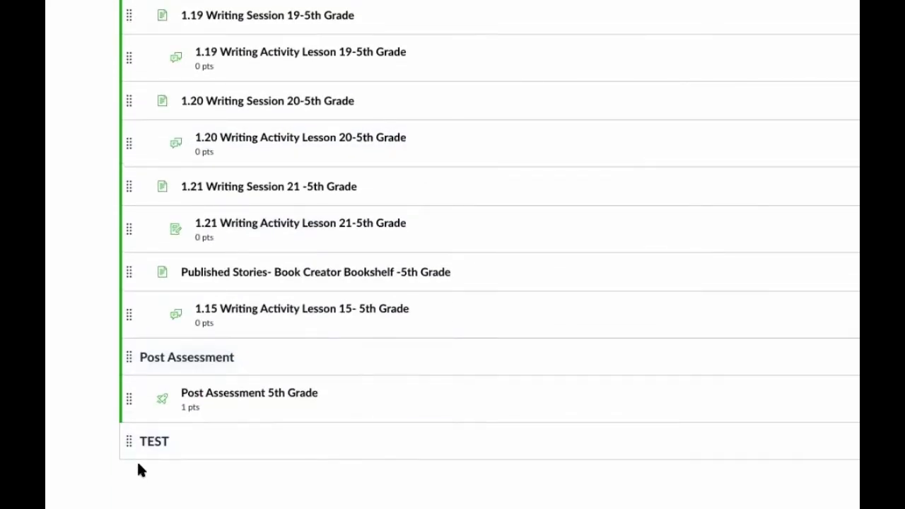
drag(129, 433, 129, 151)
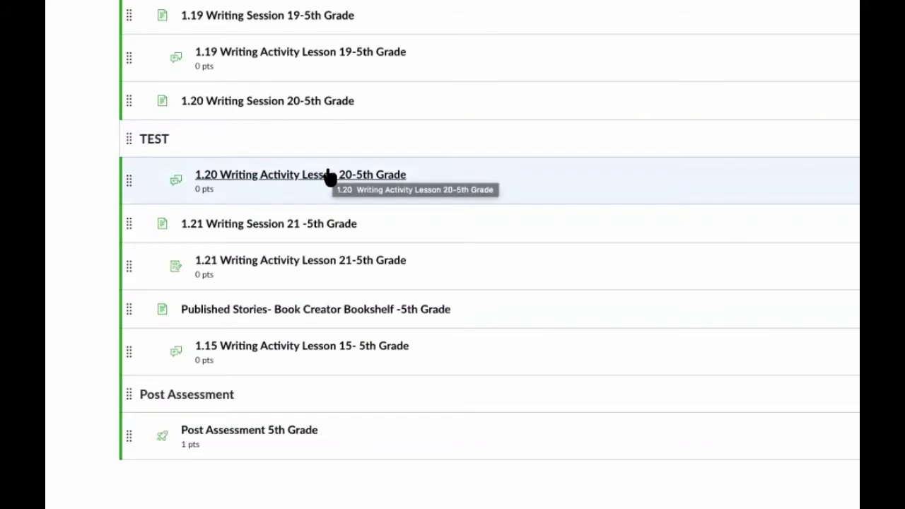
Examine how text headers and indentation group the sessions and activities of the Writing-5th Grade module, from Bend IV back to Bend I.
scroll(483, 182, up, 3)
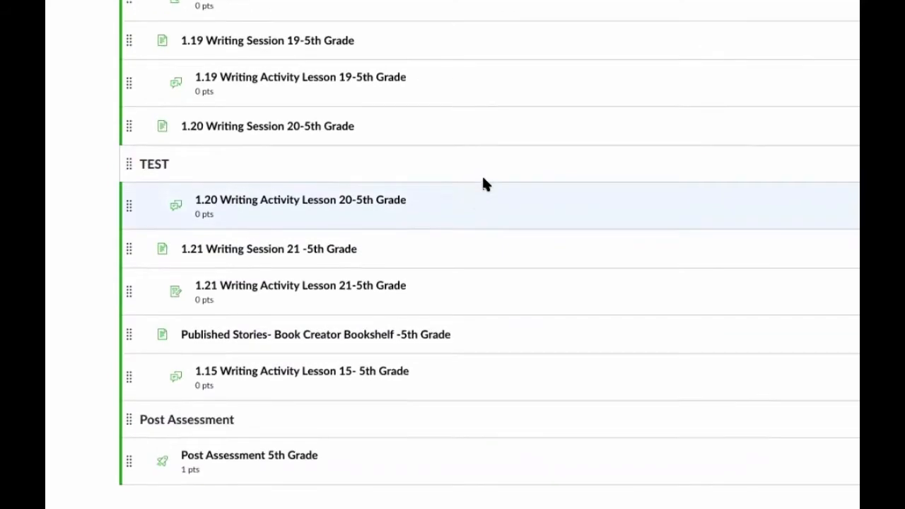
scroll(483, 184, up, 12)
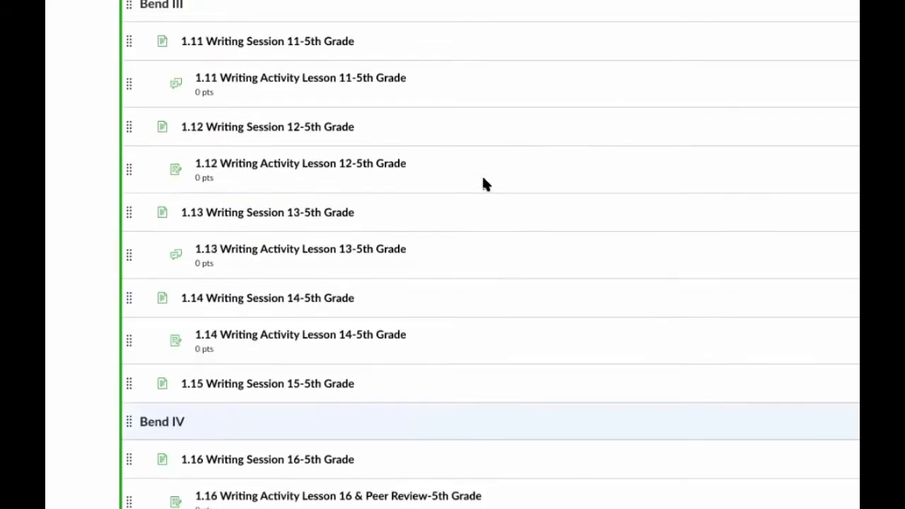
scroll(483, 183, up, 11)
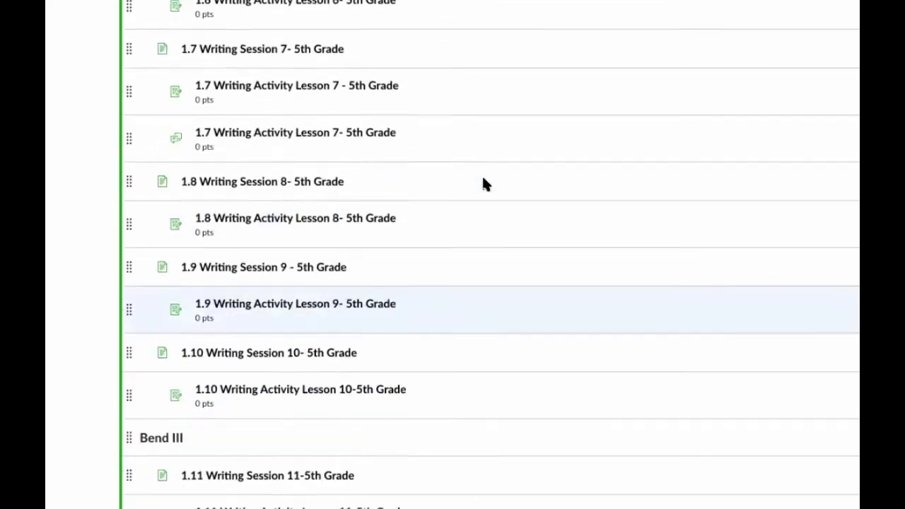
scroll(483, 183, up, 9)
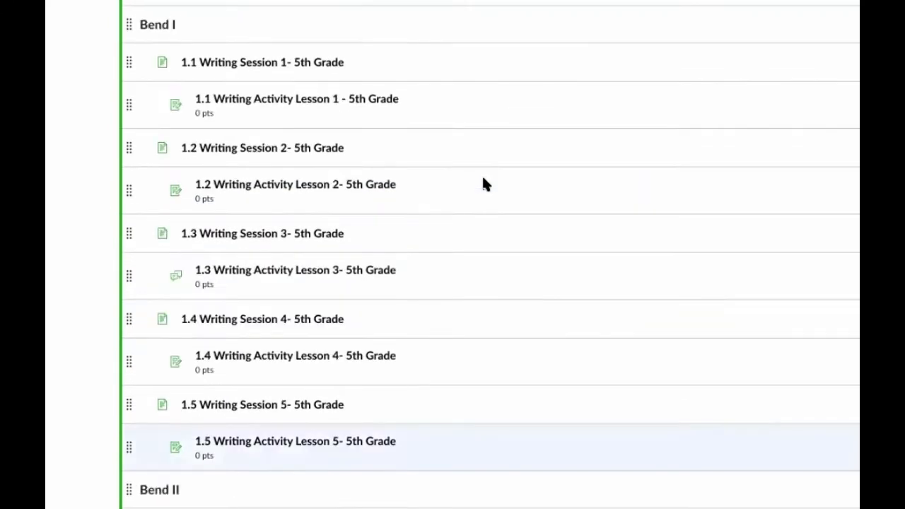
scroll(483, 183, up, 1)
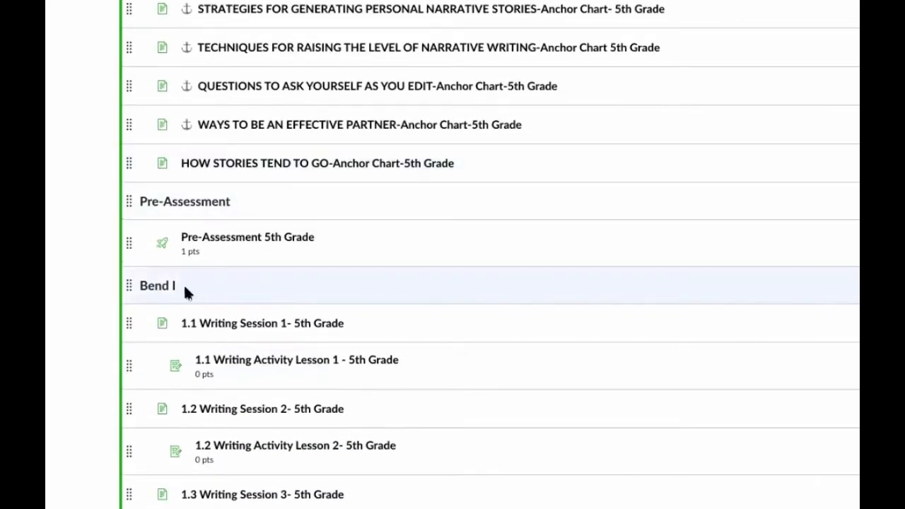
scroll(570, 168, up, 5)
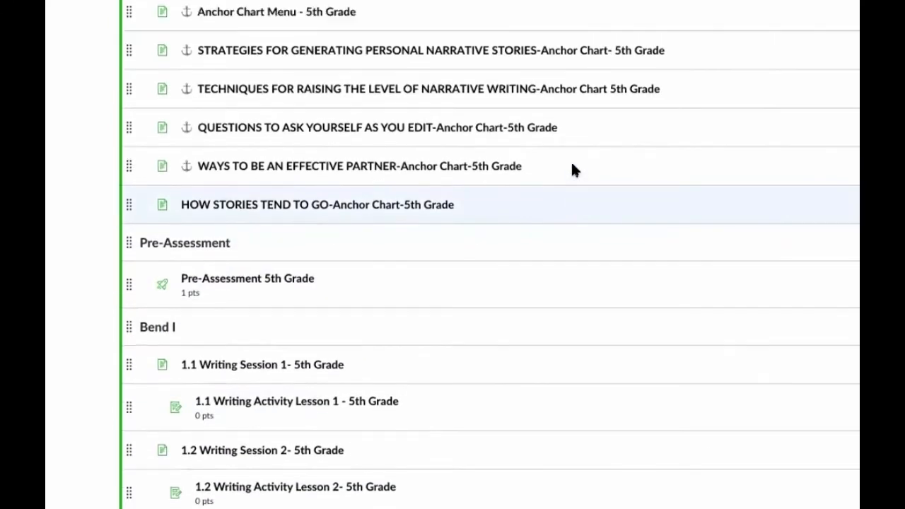
scroll(572, 170, up, 3)
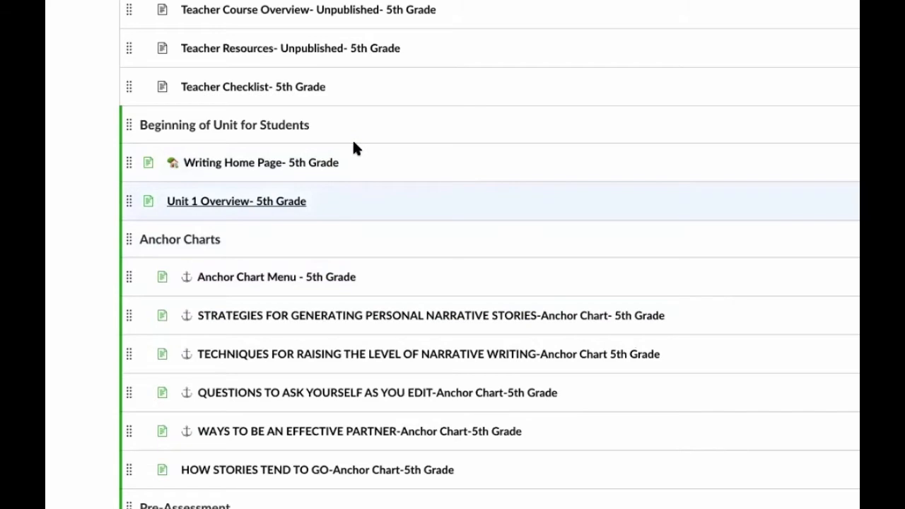
scroll(355, 148, down, 5)
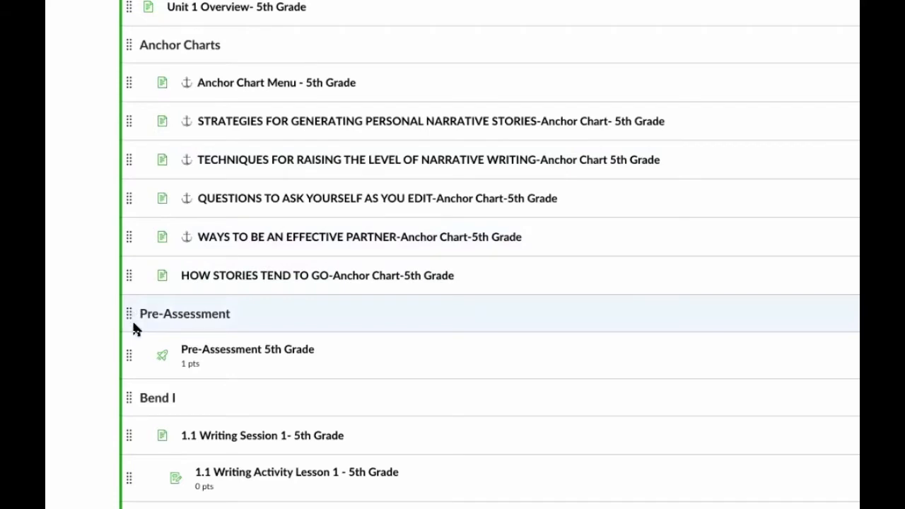
scroll(134, 321, down, 3)
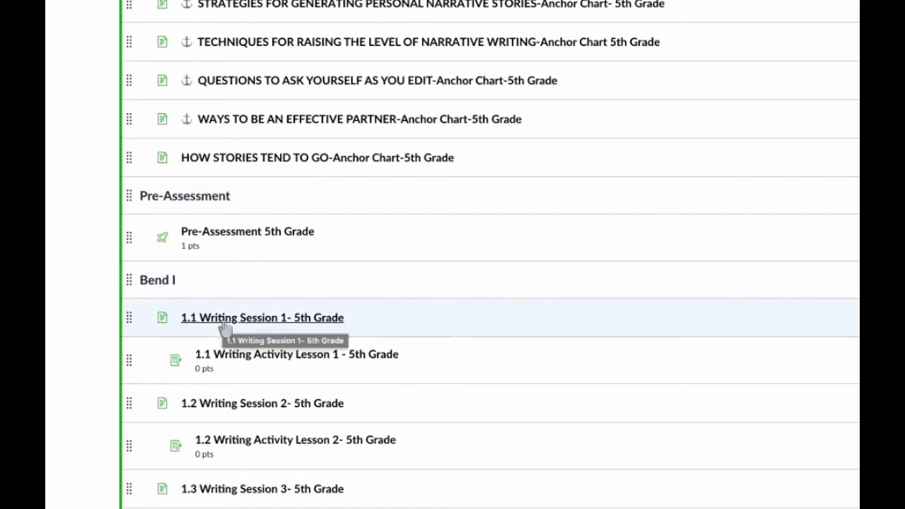
scroll(225, 329, down, 5)
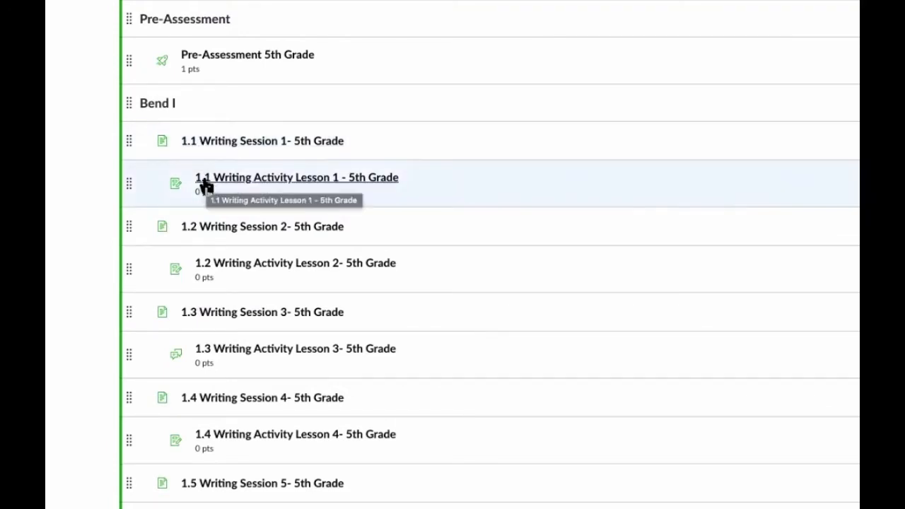
scroll(213, 191, down, 1)
scroll(213, 190, down, 1)
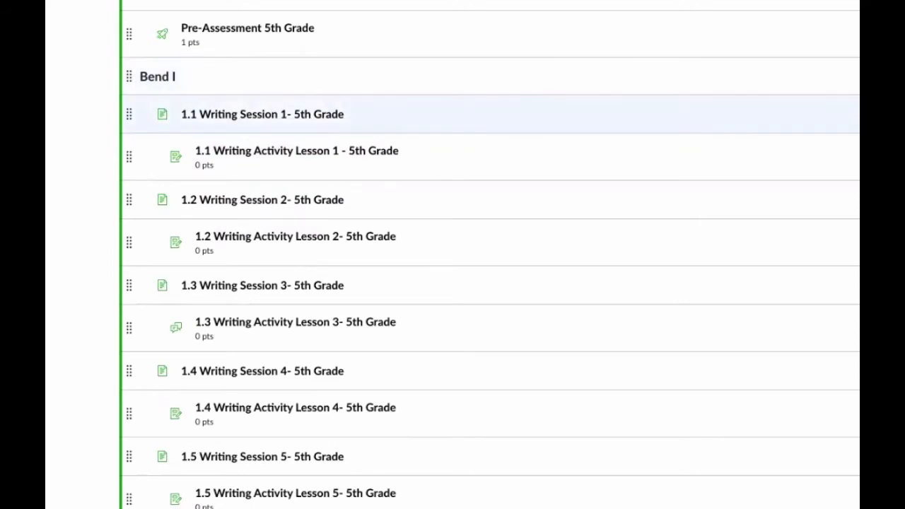
Decrease the indent of 1.1 Writing Session 1- 5th Grade under Bend I, and increase it again by one level.
click(796, 94)
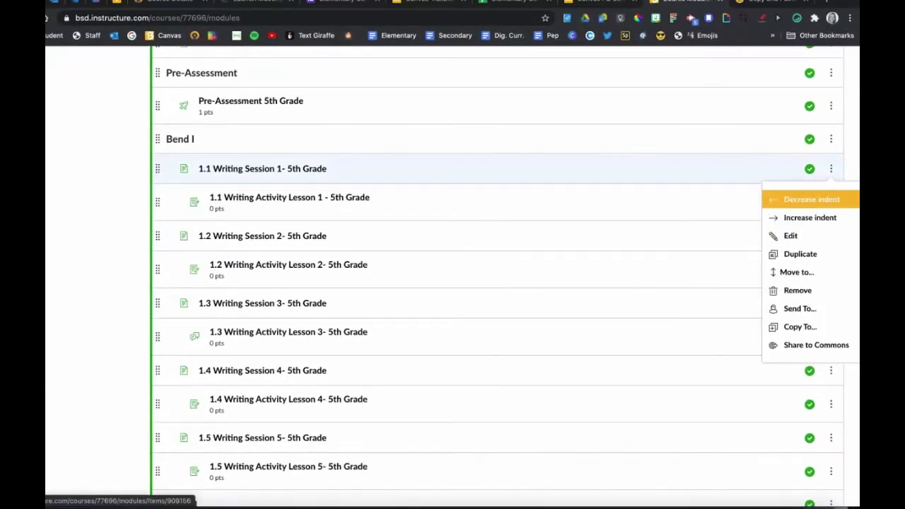
click(810, 199)
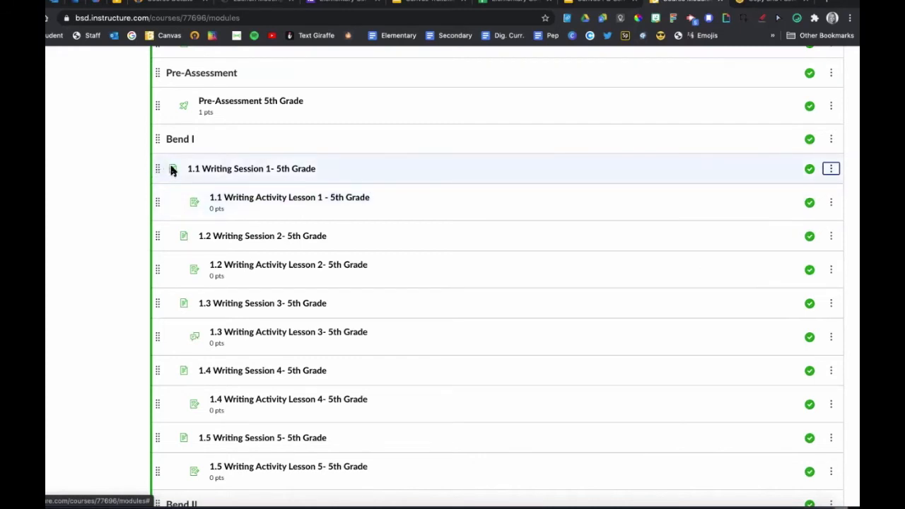
click(831, 169)
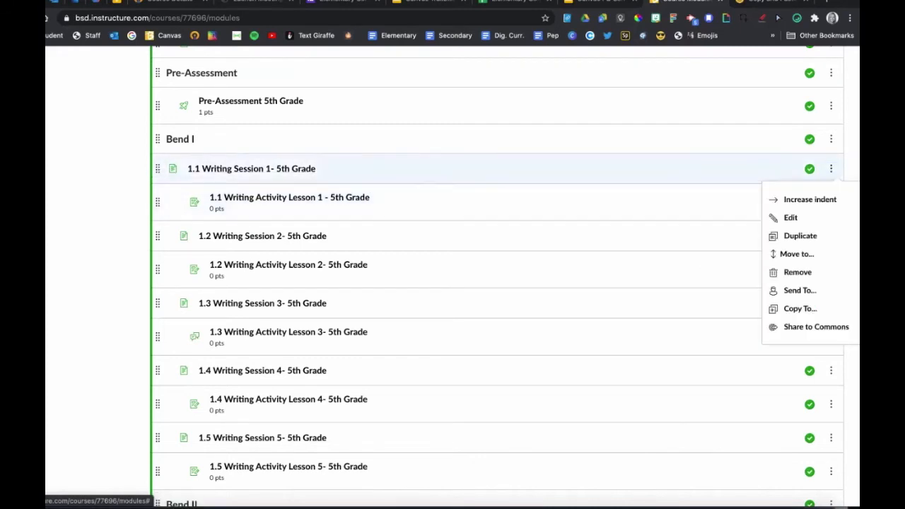
click(805, 199)
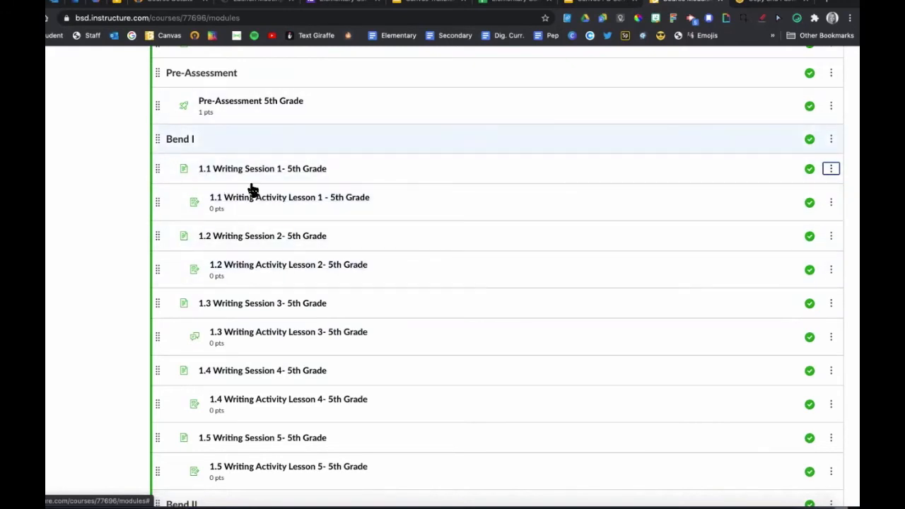
Switch to the Copy and Paste Emoji website and copy the anchor symbol from its Transport Emoji section.
scroll(292, 208, down, 2)
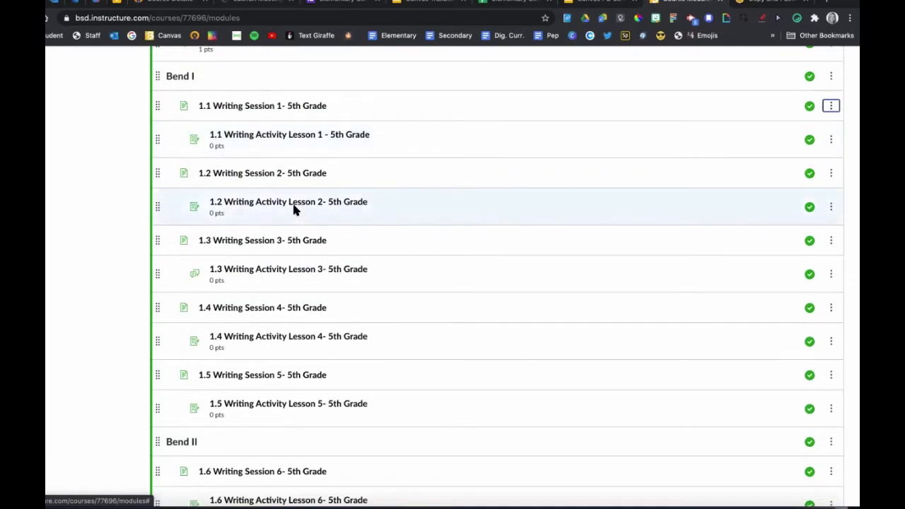
scroll(295, 209, up, 3)
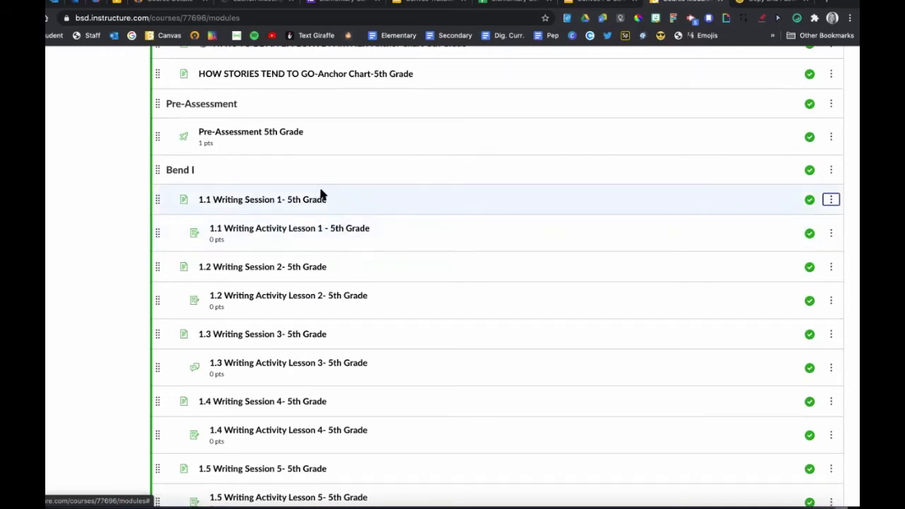
scroll(319, 194, up, 2)
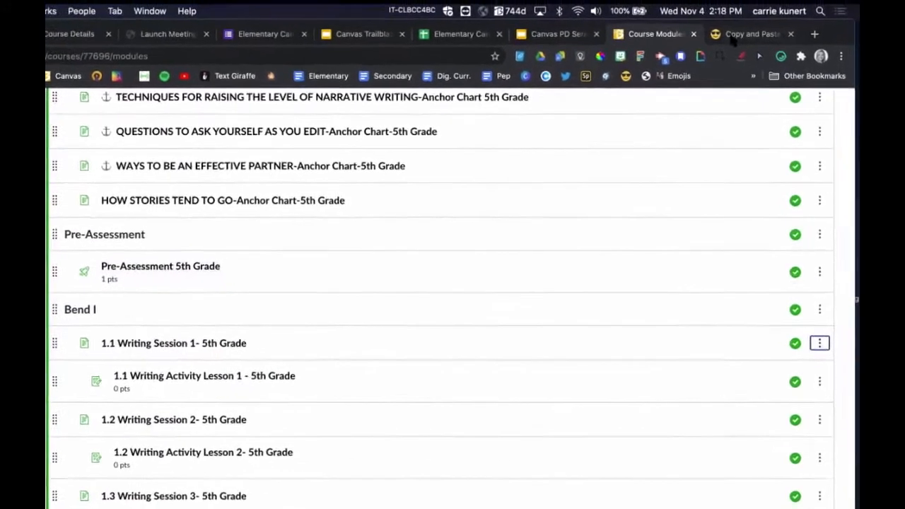
click(735, 36)
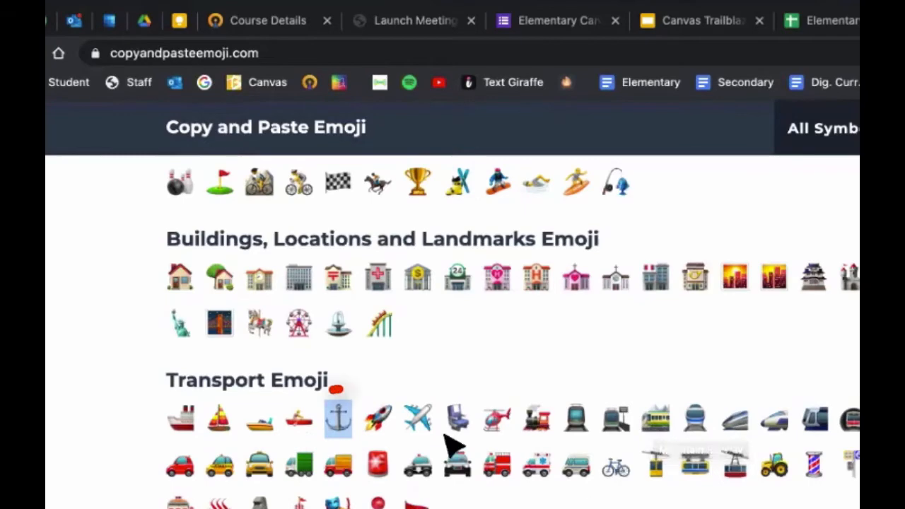
click(337, 420)
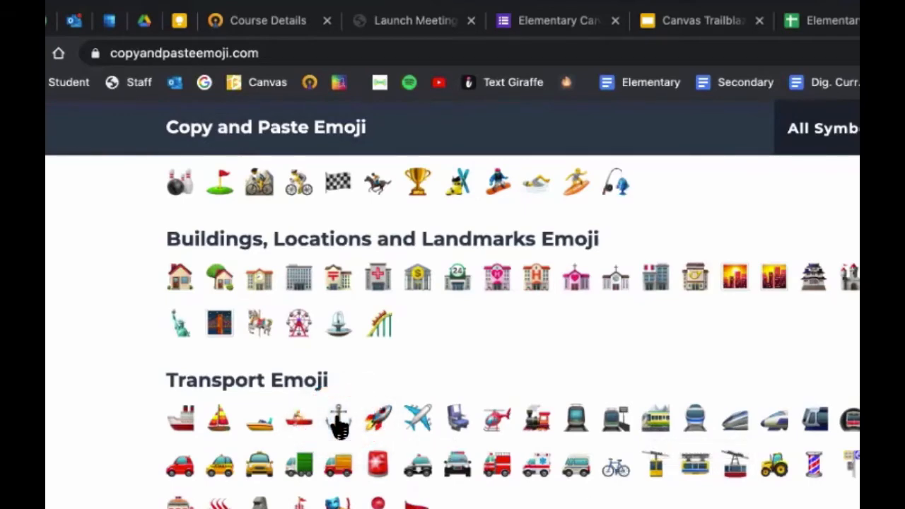
right_click(338, 420)
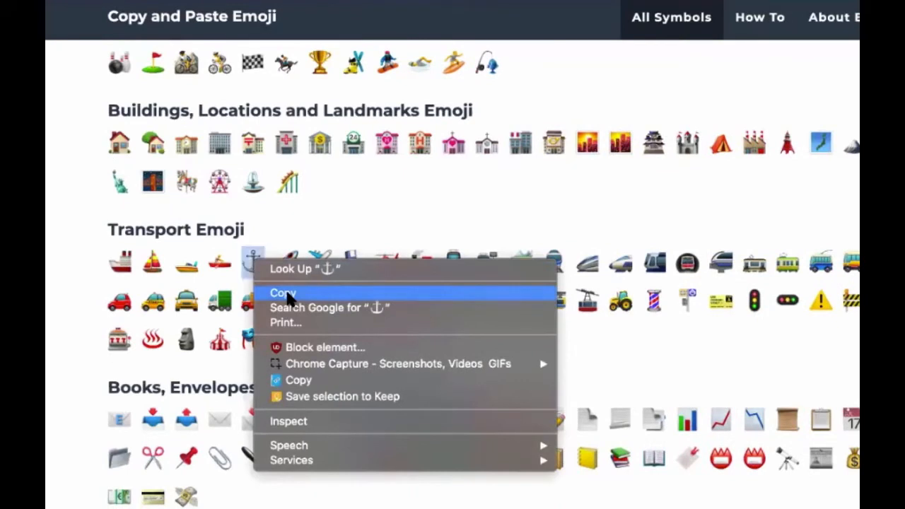
click(285, 297)
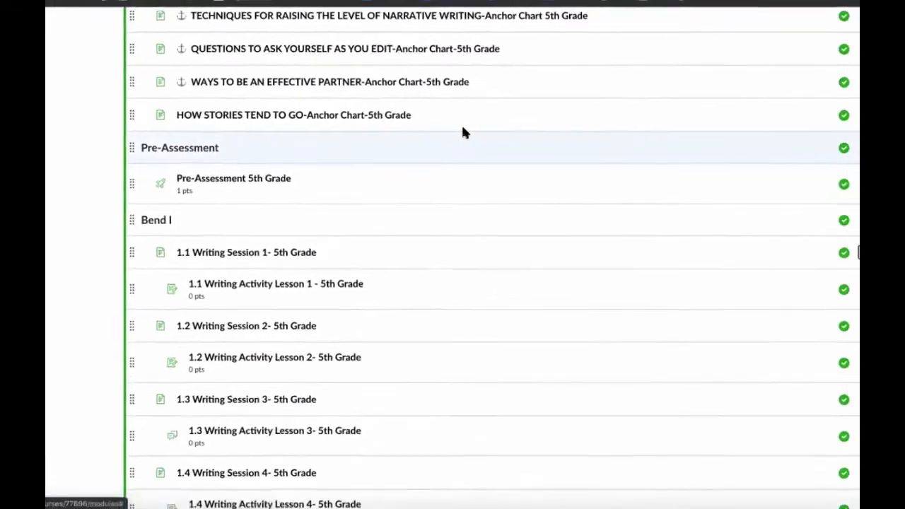
Paste the copied anchor emoji at the start of the title of the HOW STORIES TEND TO GO-Anchor Chart-5th Grade page in the module.
scroll(441, 137, up, 3)
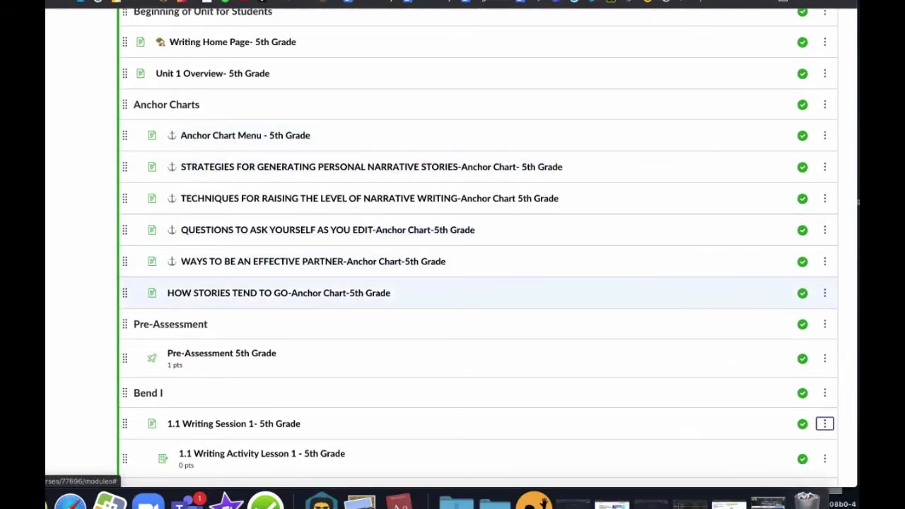
click(825, 293)
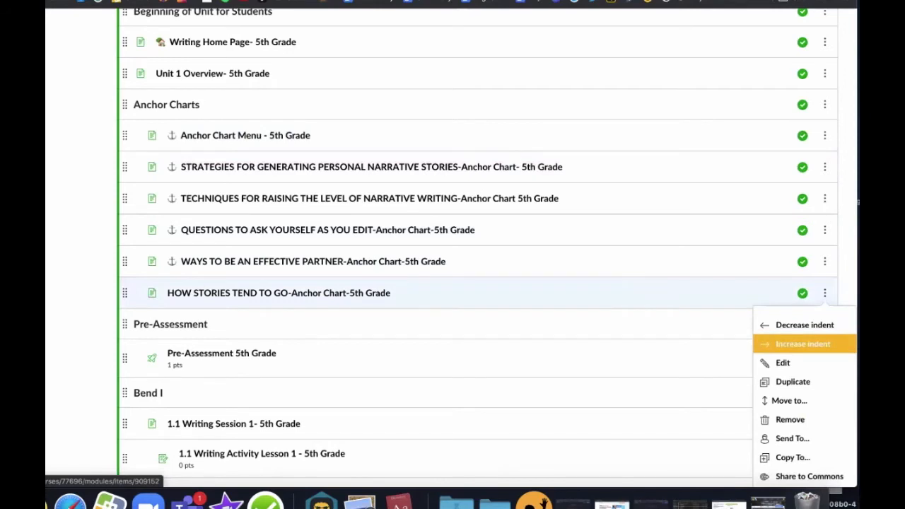
click(785, 362)
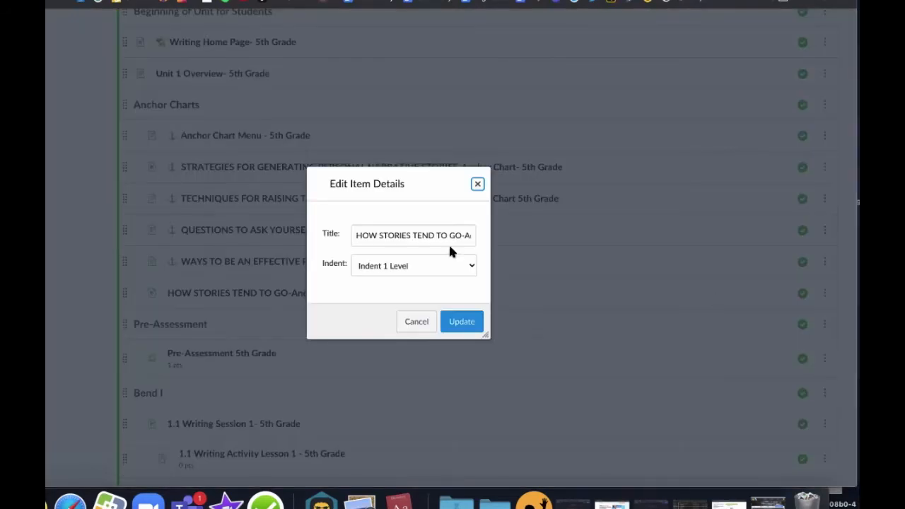
click(354, 235)
key(super+v)
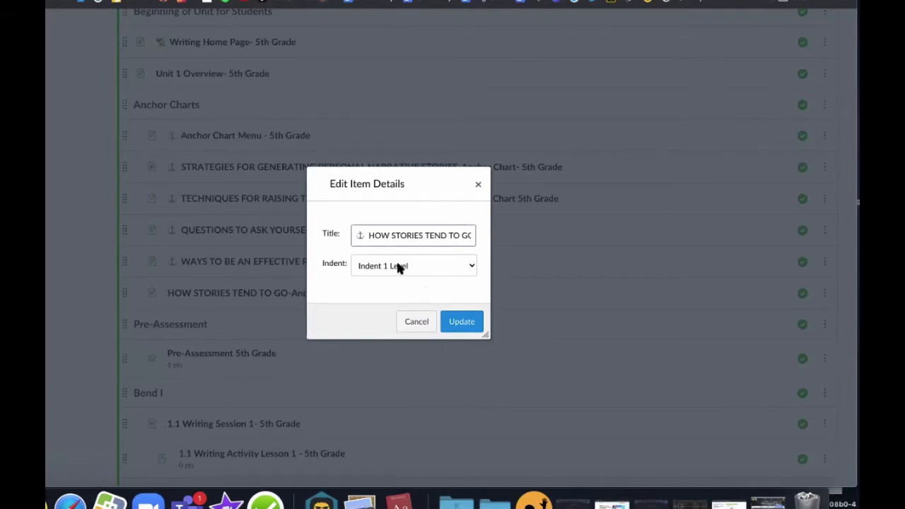
click(461, 322)
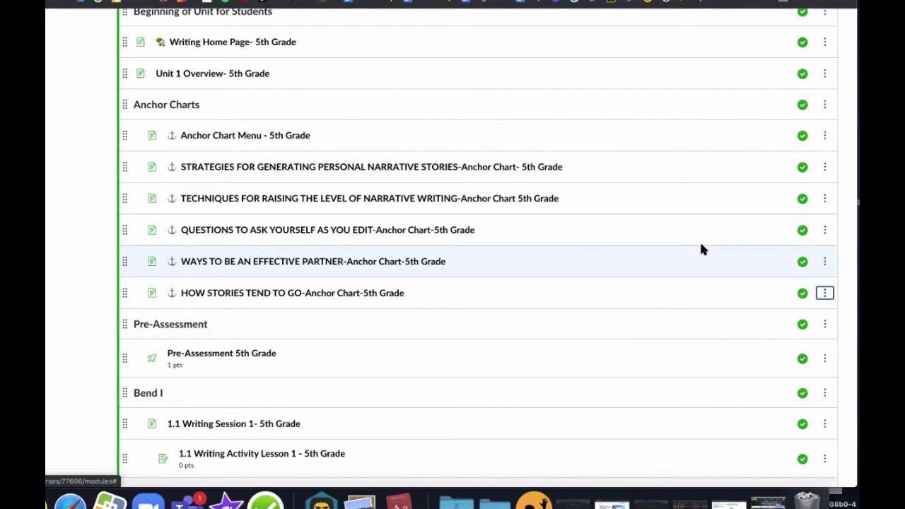
Examine the Writing-5th Grade module's layout, from the unpublished teacher pages through the Anchor Charts and Pre-Assessment to the Bend I sessions.
scroll(646, 313, down, 4)
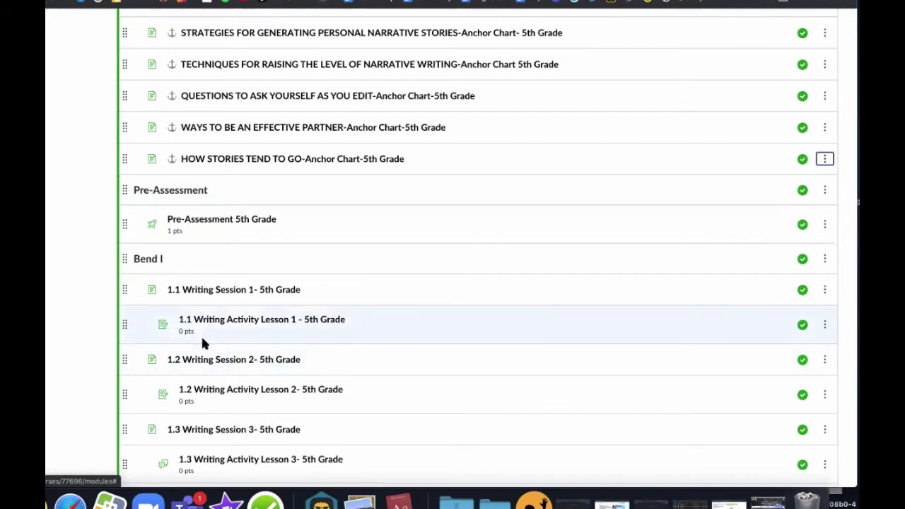
scroll(202, 342, down, 3)
scroll(202, 342, down, 2)
scroll(202, 342, up, 6)
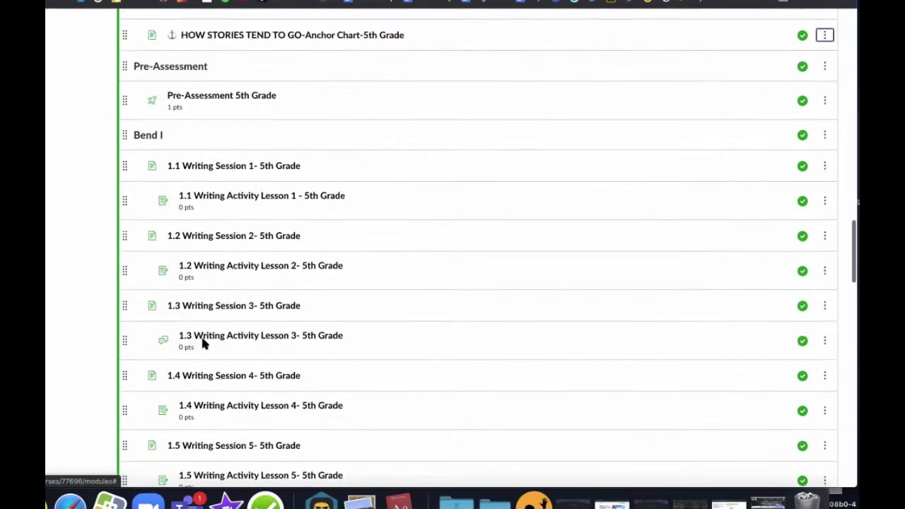
scroll(202, 342, up, 4)
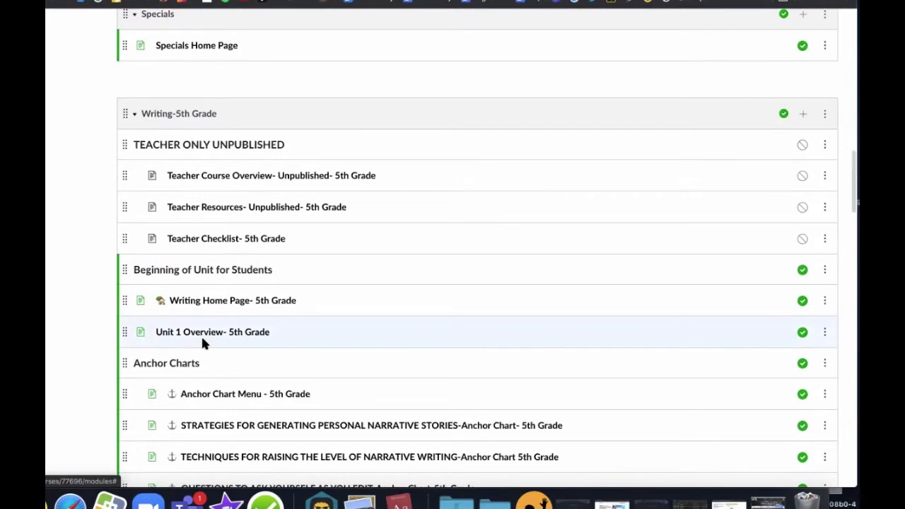
scroll(330, 272, up, 1)
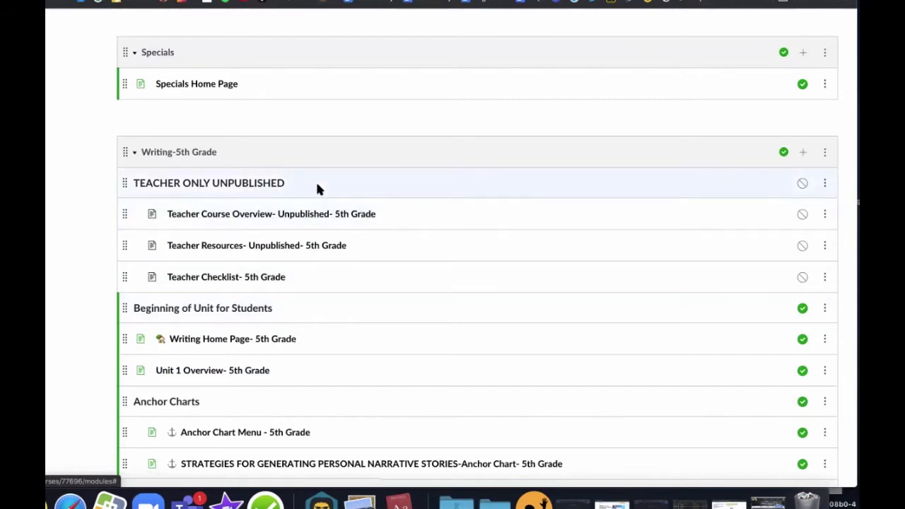
scroll(317, 185, down, 1)
scroll(317, 189, down, 5)
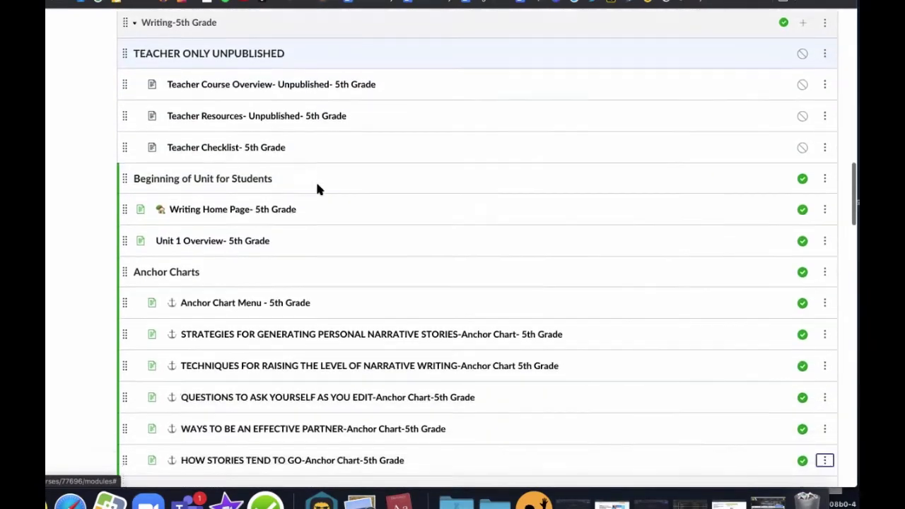
scroll(317, 189, down, 1)
scroll(316, 189, up, 5)
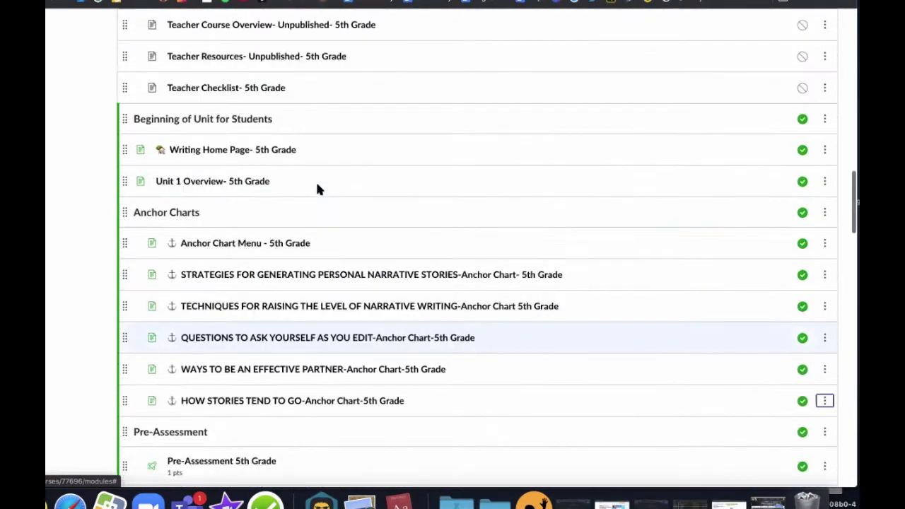
scroll(317, 189, up, 1)
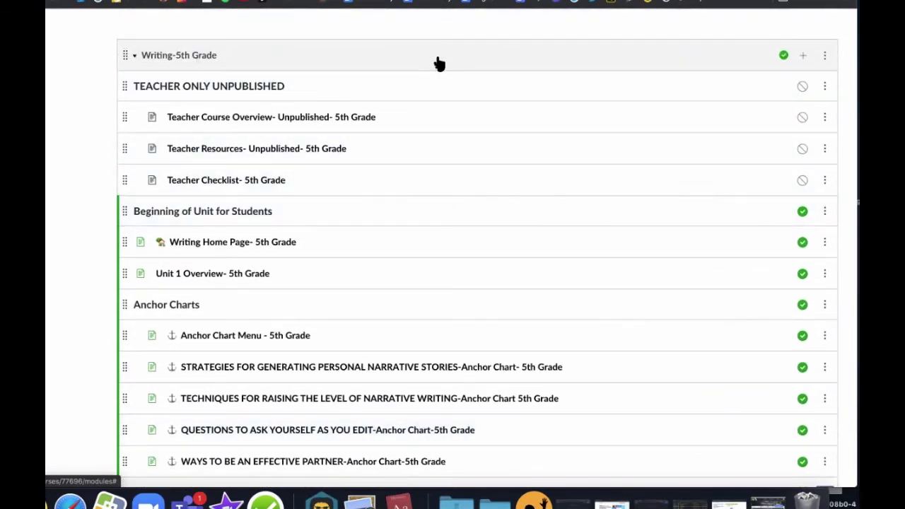
scroll(250, 179, down, 7)
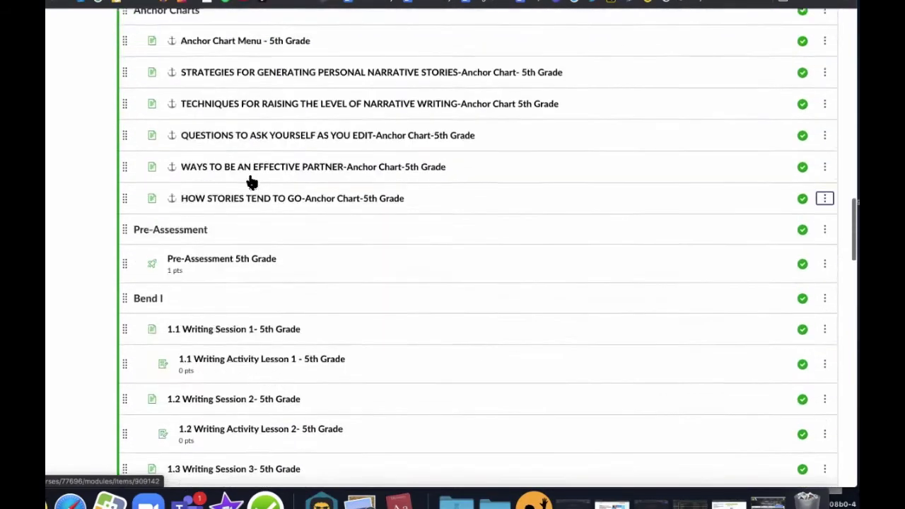
scroll(250, 179, down, 8)
scroll(249, 180, up, 7)
Compare the Writing, Math, Science & Health, Social Studies and Specials home page modules with the structure of the Writing-5th Grade module.
scroll(251, 182, up, 13)
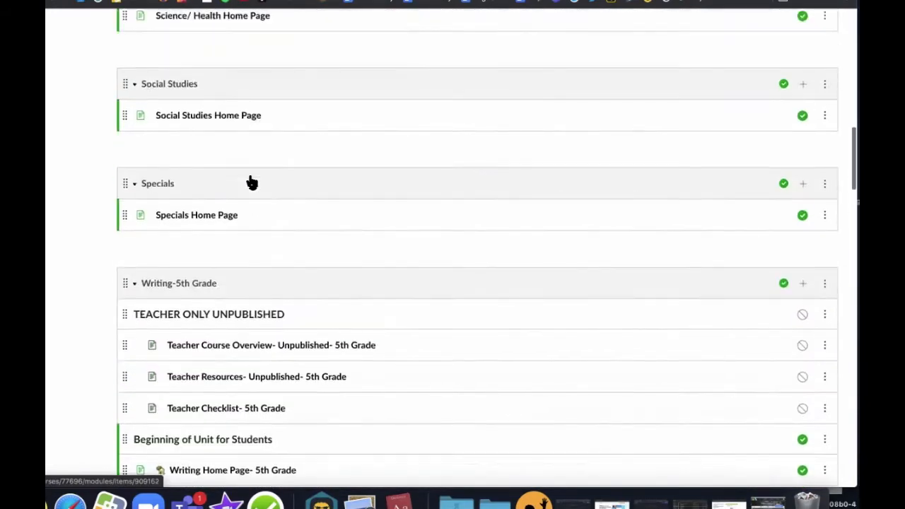
scroll(249, 179, up, 3)
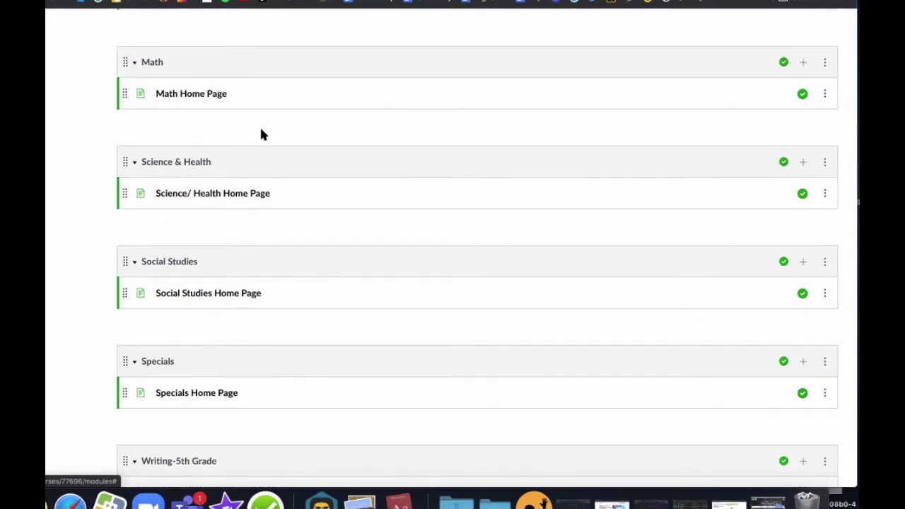
scroll(260, 134, up, 1)
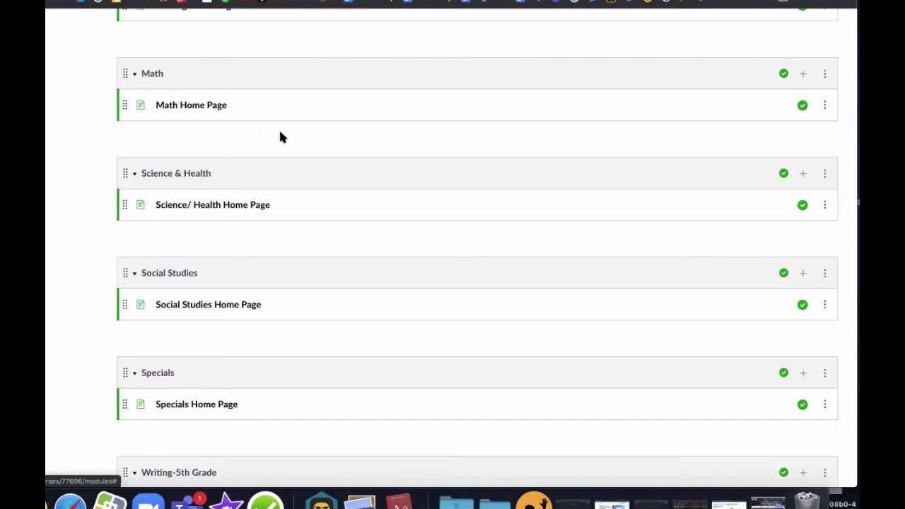
scroll(285, 136, up, 2)
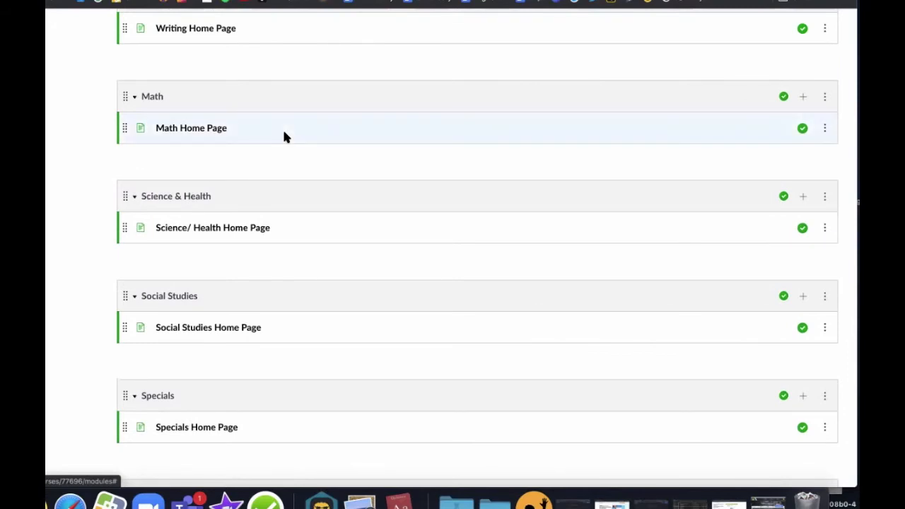
scroll(252, 130, up, 3)
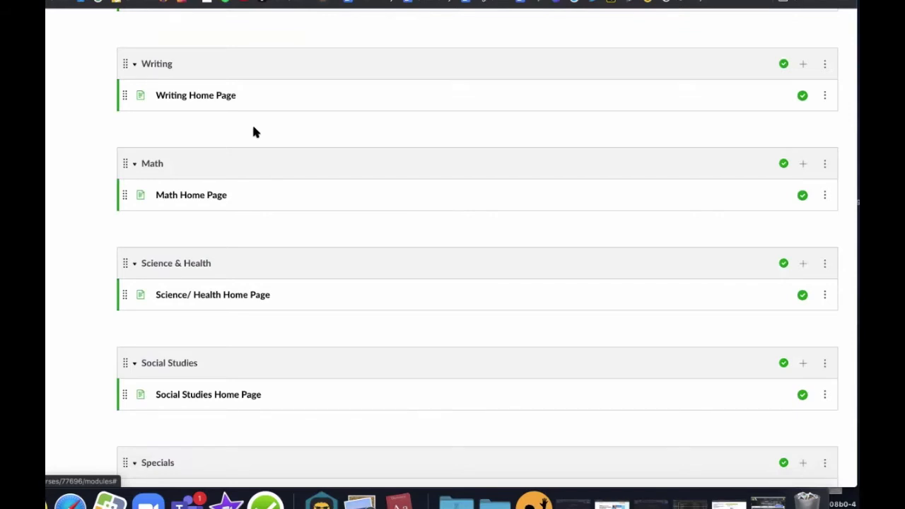
scroll(295, 124, down, 3)
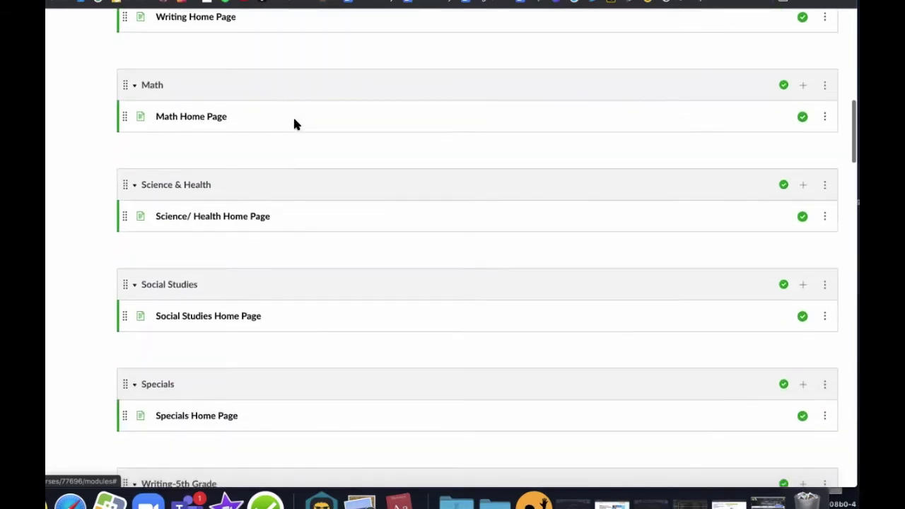
scroll(295, 124, up, 1)
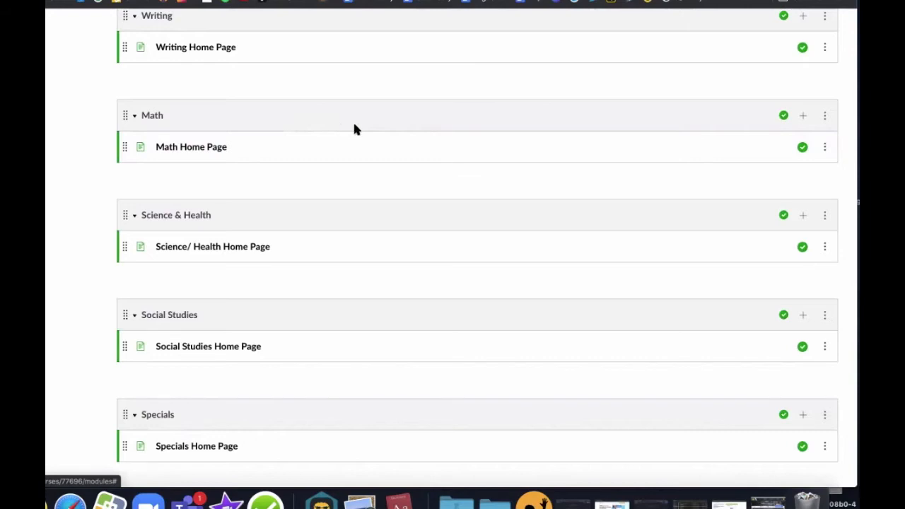
scroll(358, 128, down, 1)
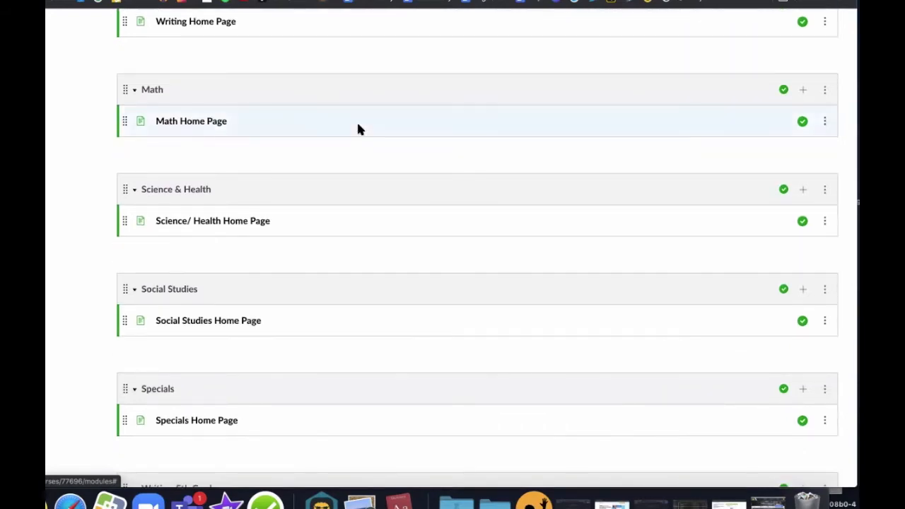
scroll(358, 130, down, 7)
scroll(358, 130, up, 1)
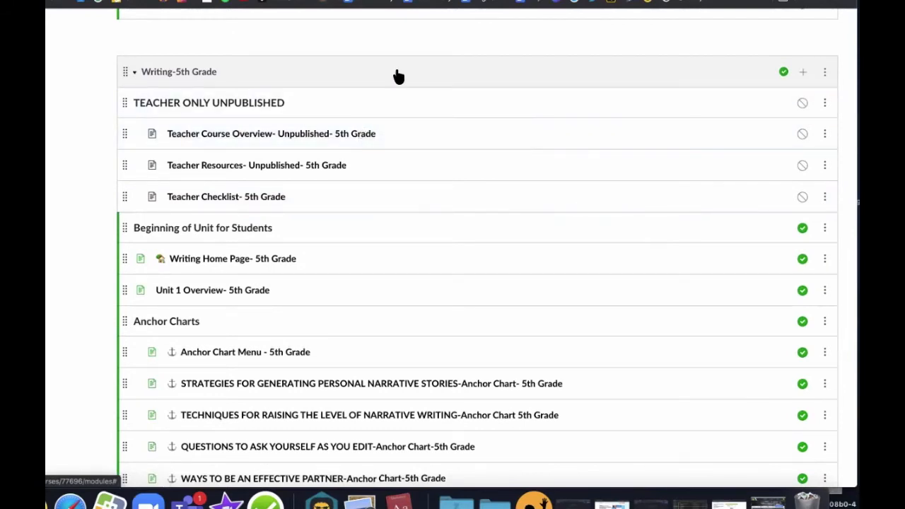
scroll(396, 75, up, 1)
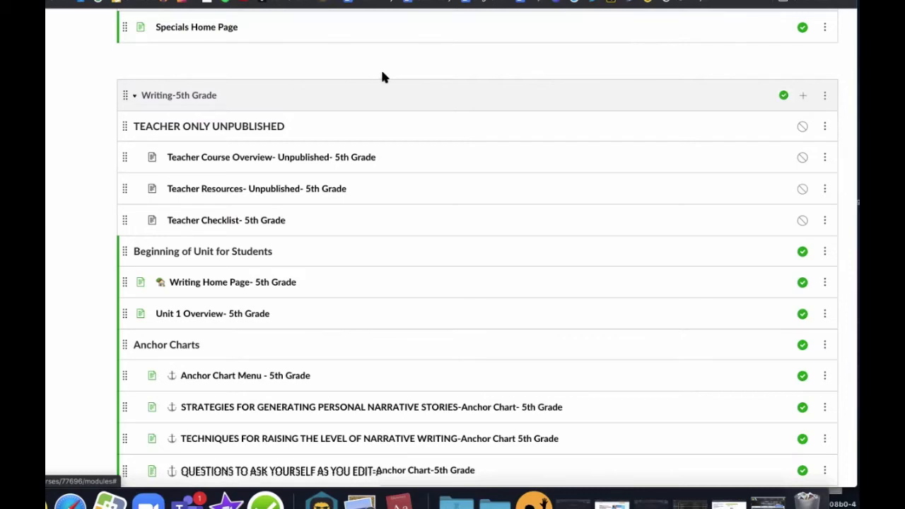
scroll(382, 74, up, 1)
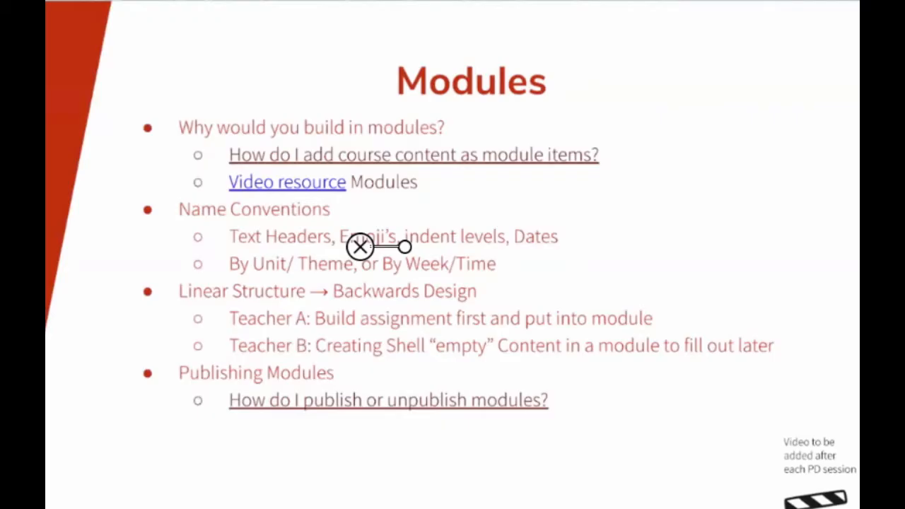